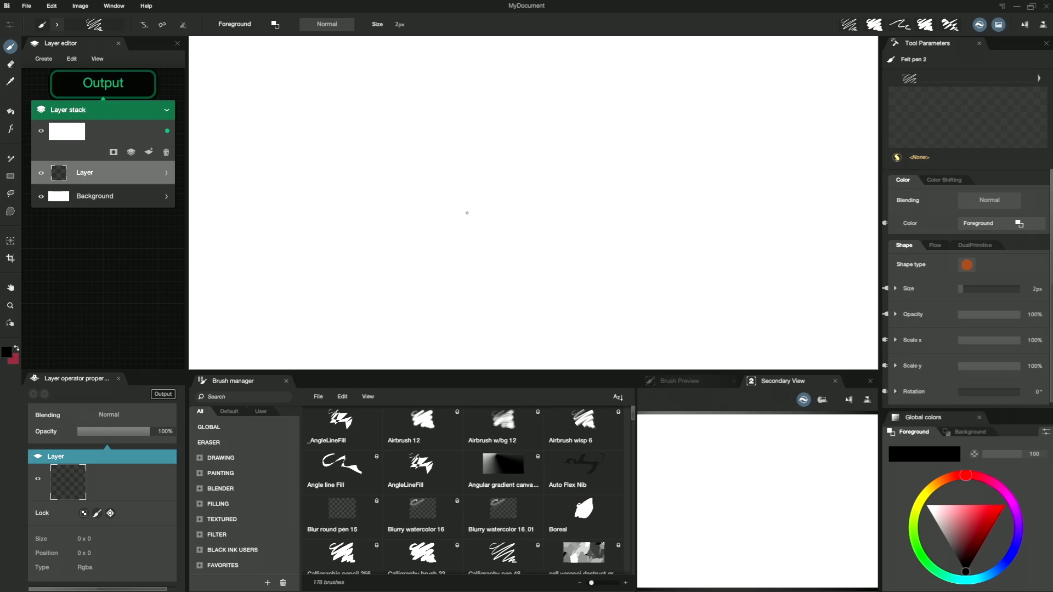
Hide the side and bottom-stacked panels around the canvas and bring them back.
{"action": "key", "text": "ctrl+Left"}
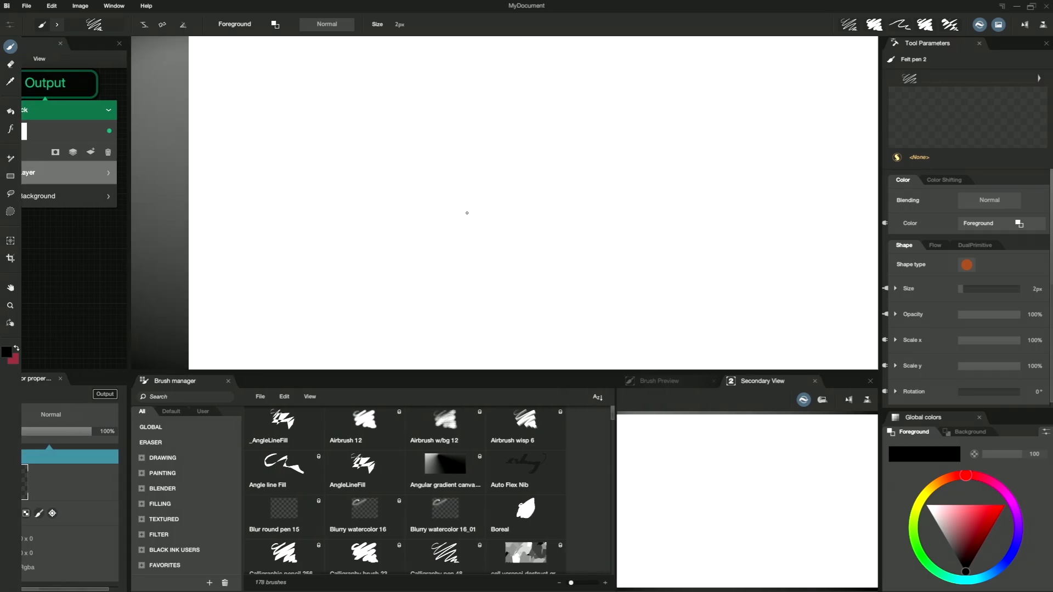
{"action": "key", "text": "ctrl+Right"}
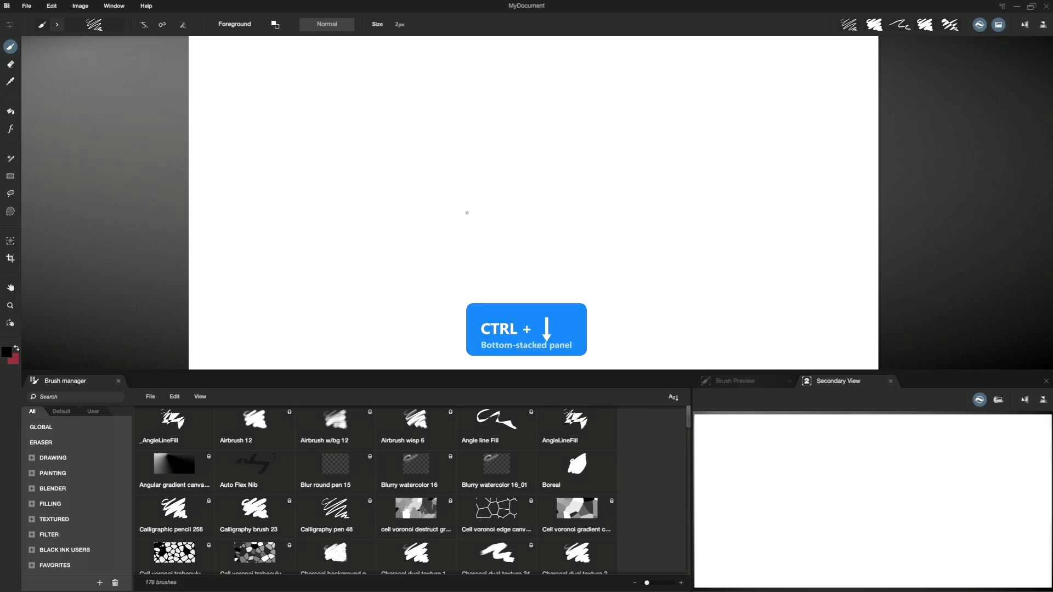
{"action": "key", "text": "ctrl+Down"}
{"action": "key", "text": "ctrl+Down"}
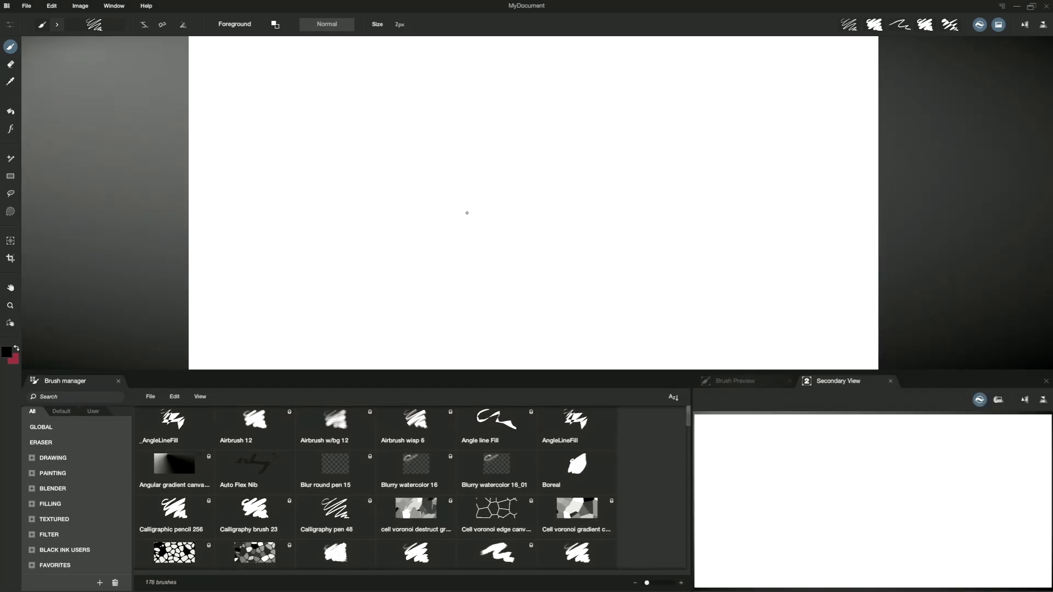
{"action": "key", "text": "ctrl+Left"}
{"action": "key", "text": "ctrl+Right"}
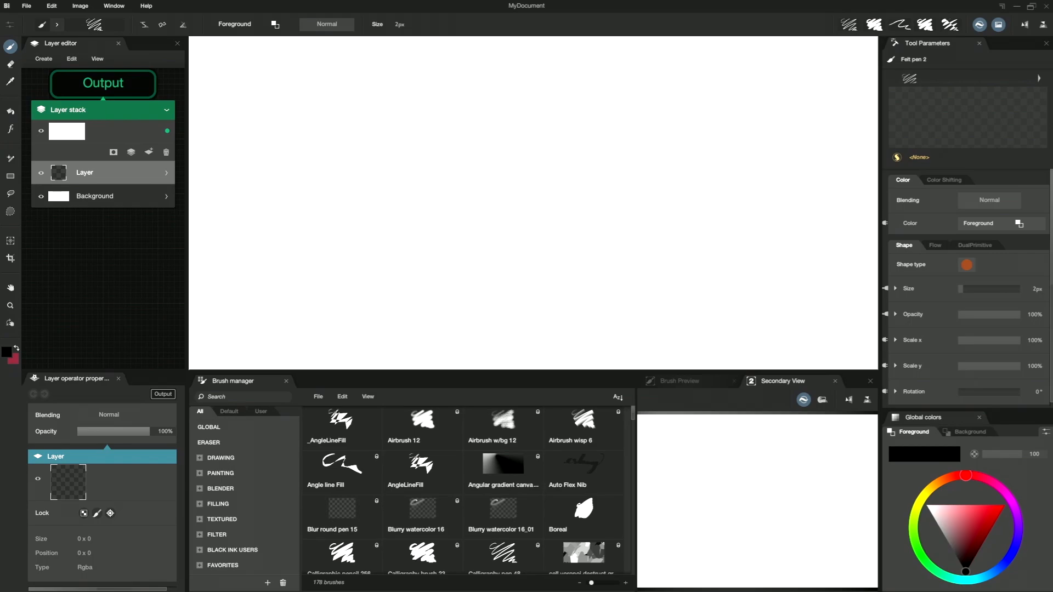
Create a new 8908 × 6692 px document at 150 dpi with the dark background color 272727.
{"action": "left_click", "coordinate": [35, 8]}
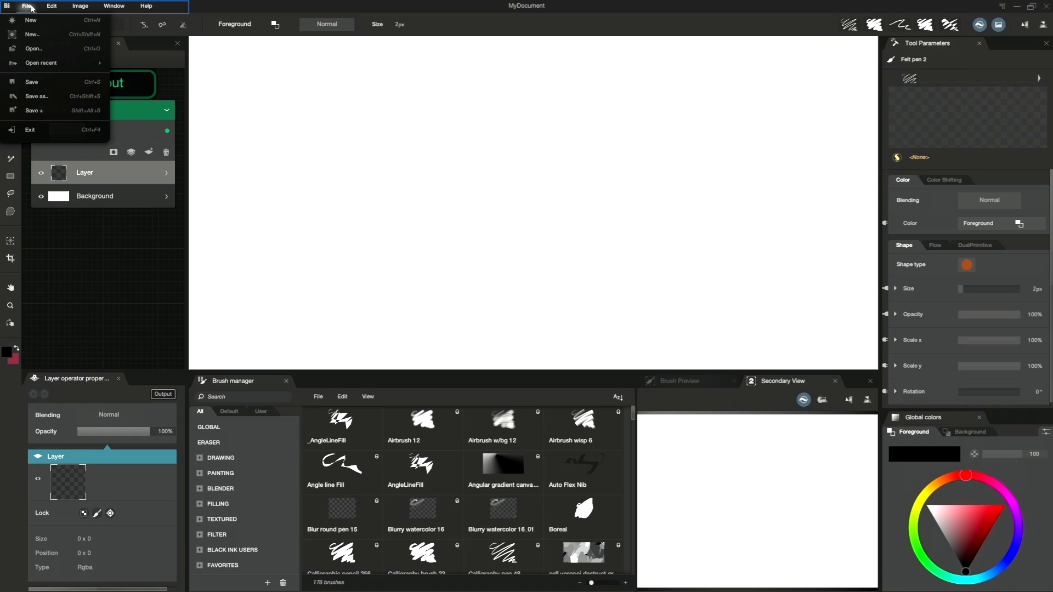
{"action": "left_click", "coordinate": [49, 40]}
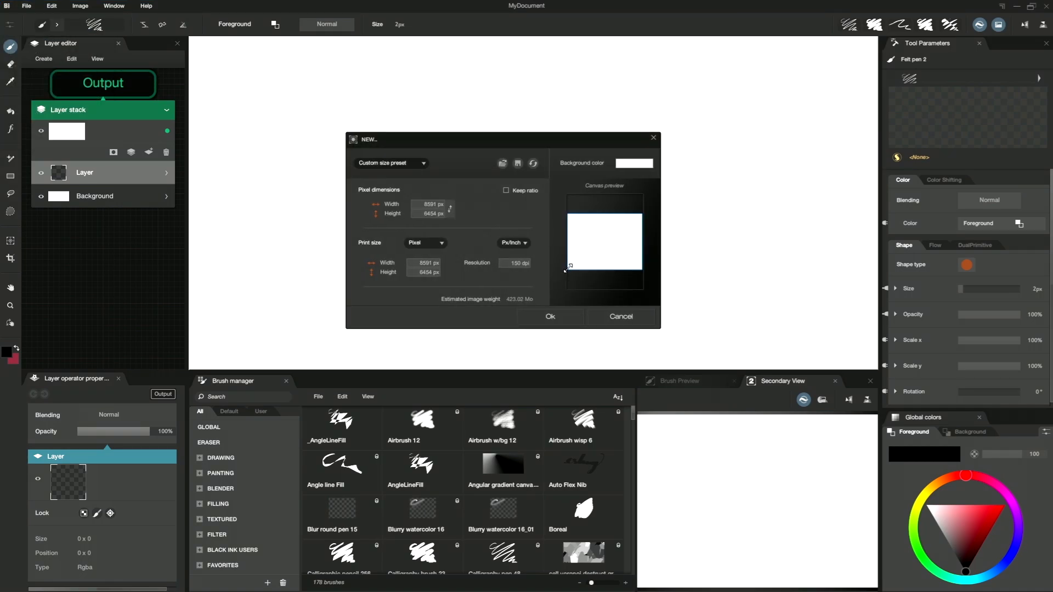
{"action": "mouse_move", "coordinate": [568, 269]}
{"action": "left_mouse_down"}
{"action": "mouse_move", "coordinate": [550, 275]}
{"action": "mouse_move", "coordinate": [581, 263]}
{"action": "mouse_move", "coordinate": [565, 266]}
{"action": "left_mouse_up"}
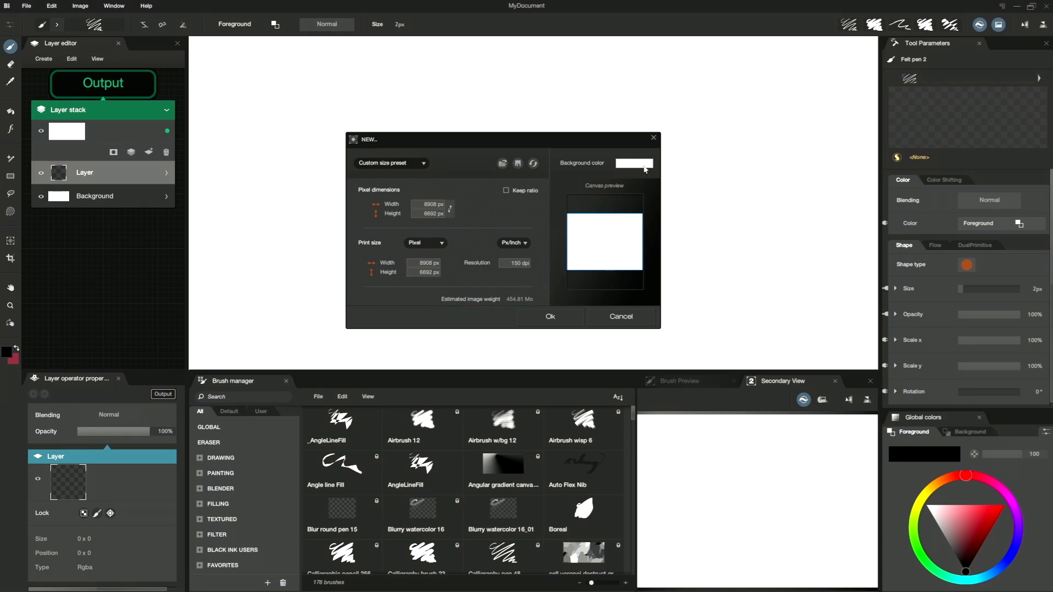
{"action": "left_click", "coordinate": [626, 168]}
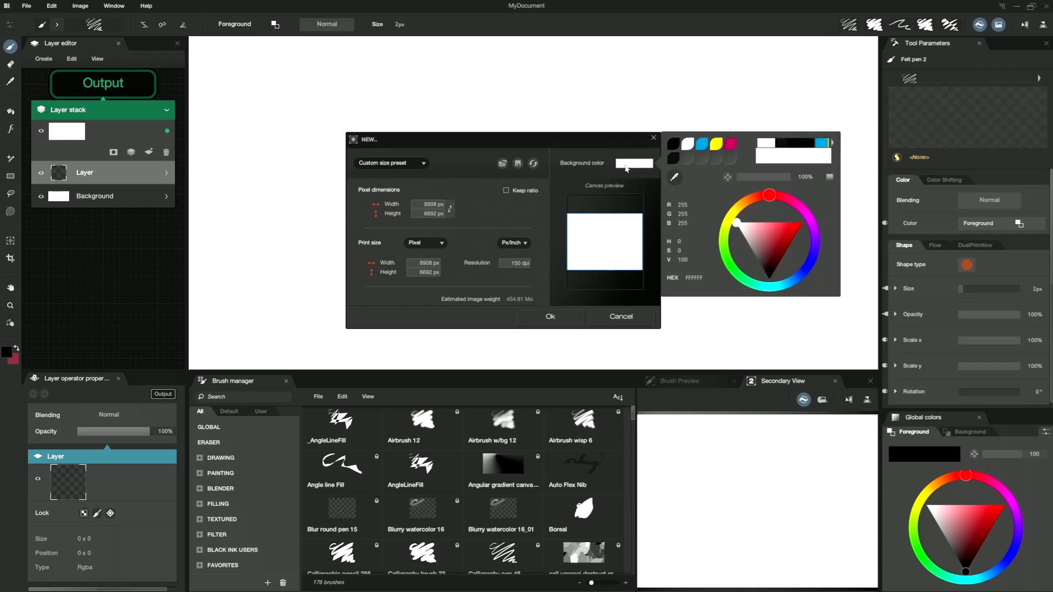
{"action": "left_click", "coordinate": [674, 159]}
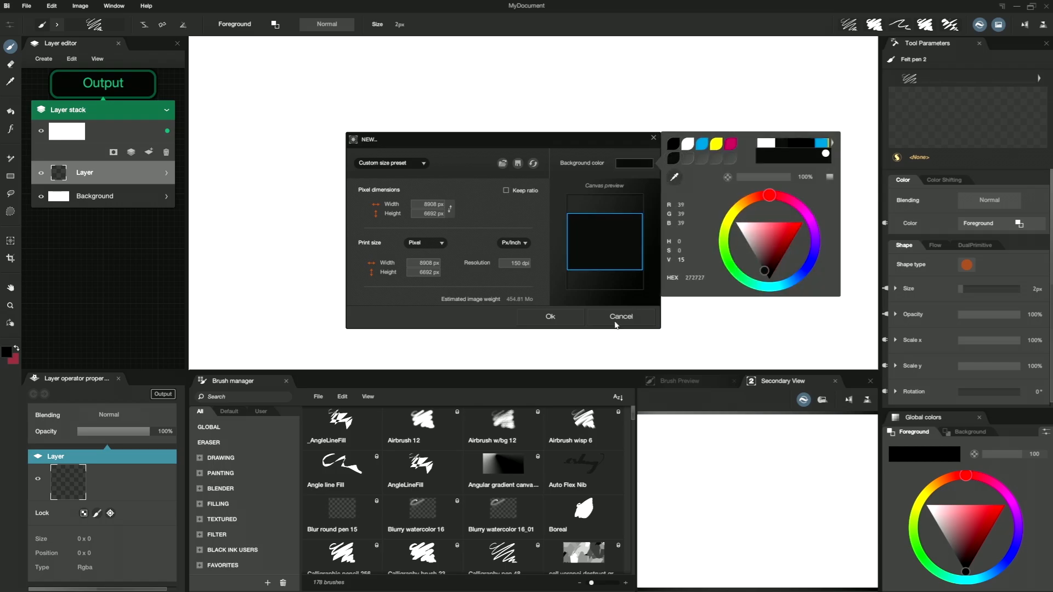
{"action": "left_click", "coordinate": [564, 317]}
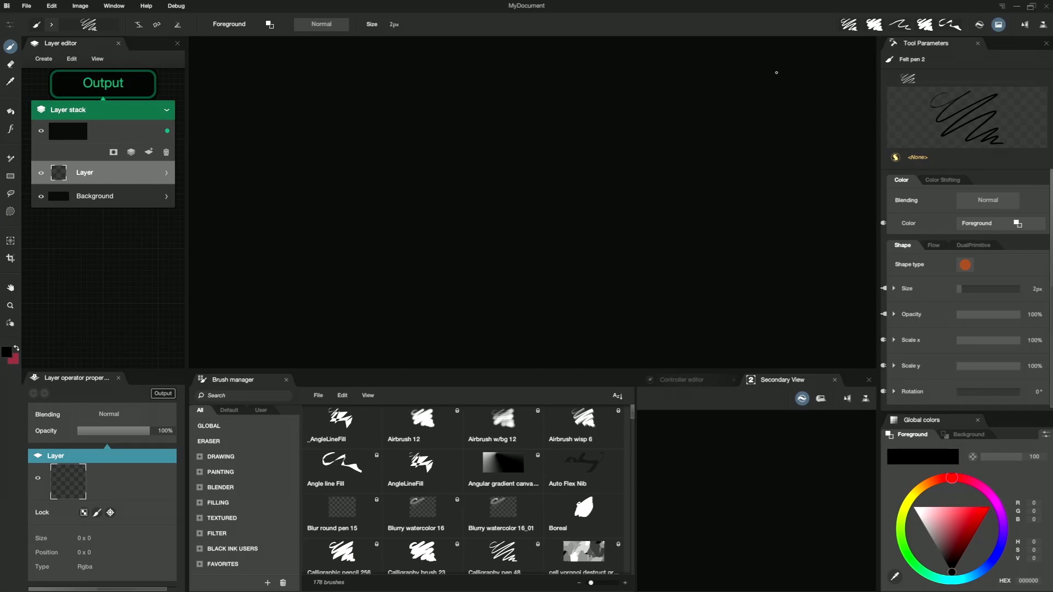
Try the quick-access brushes, including Calligraphy brush 23 and Soft dry brush 14, and switch the second slot to Calligraphy pen 48.
{"action": "left_click", "coordinate": [874, 26]}
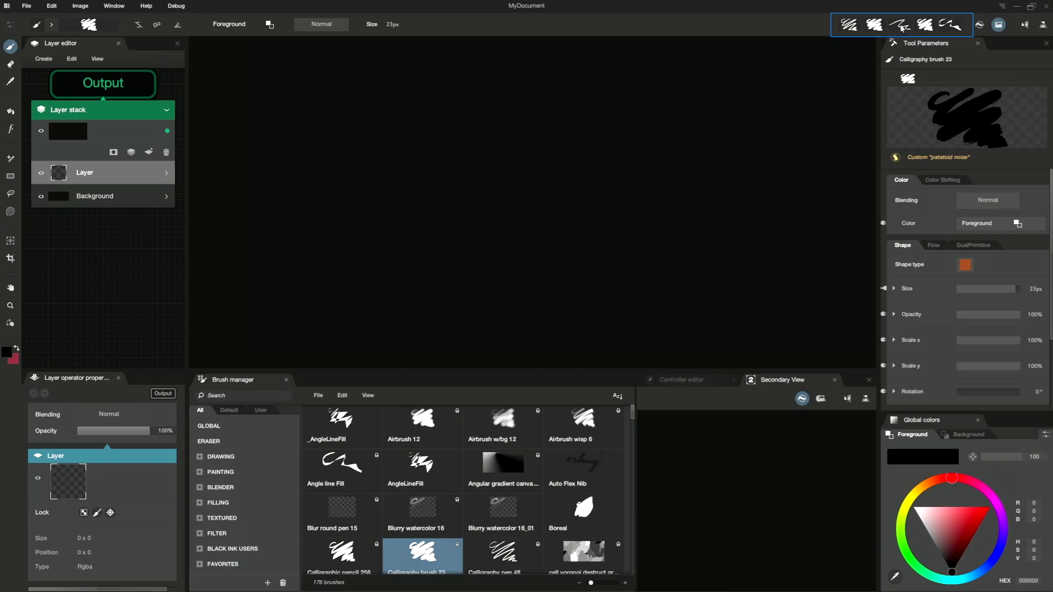
{"action": "left_click", "coordinate": [901, 25]}
{"action": "left_click", "coordinate": [925, 25]}
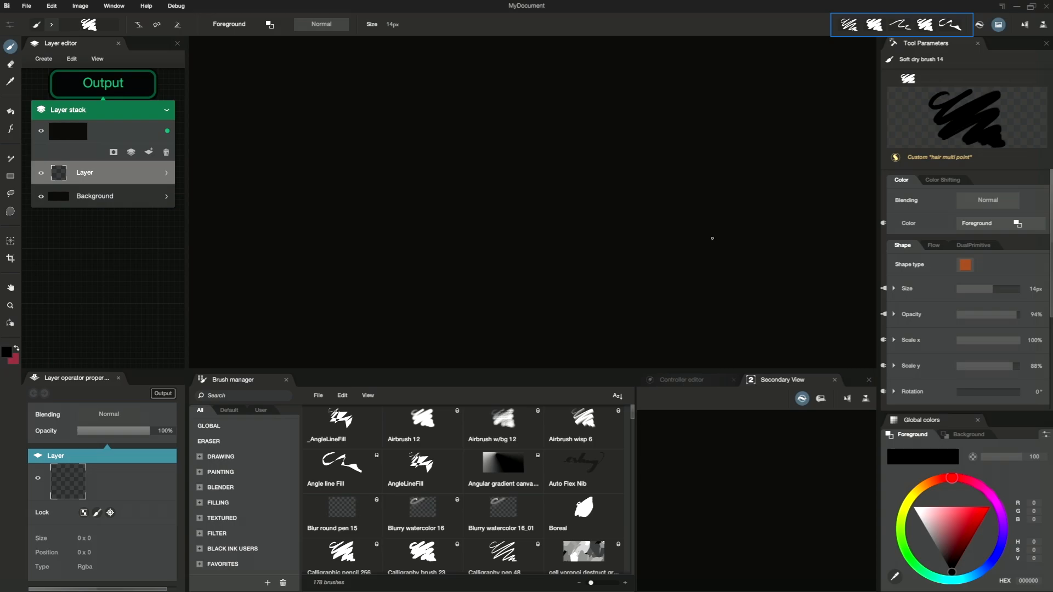
{"action": "left_click", "coordinate": [874, 25]}
{"action": "left_click", "coordinate": [874, 25]}
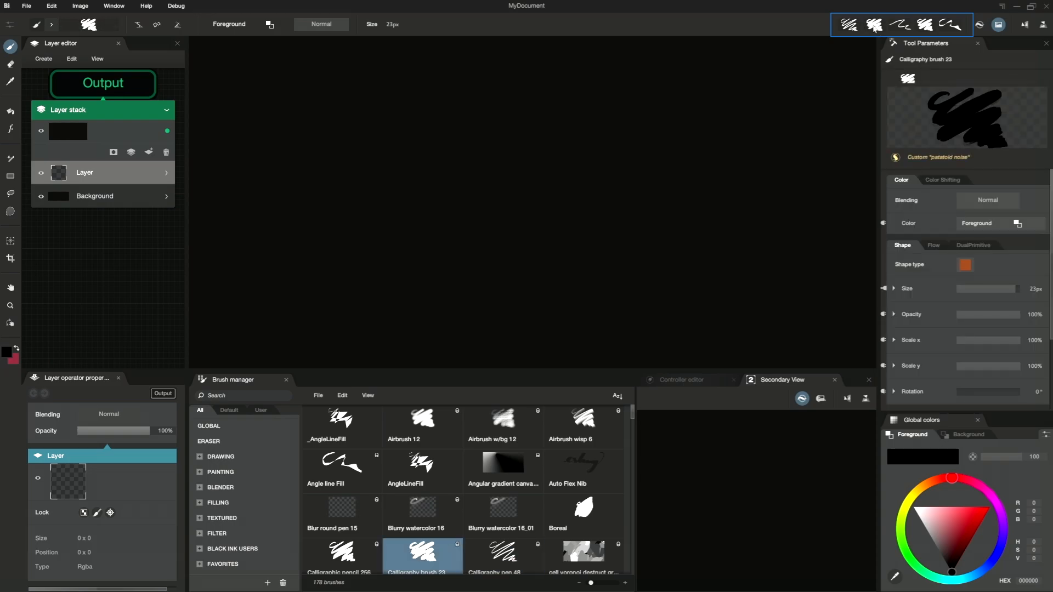
{"action": "left_click", "coordinate": [875, 25]}
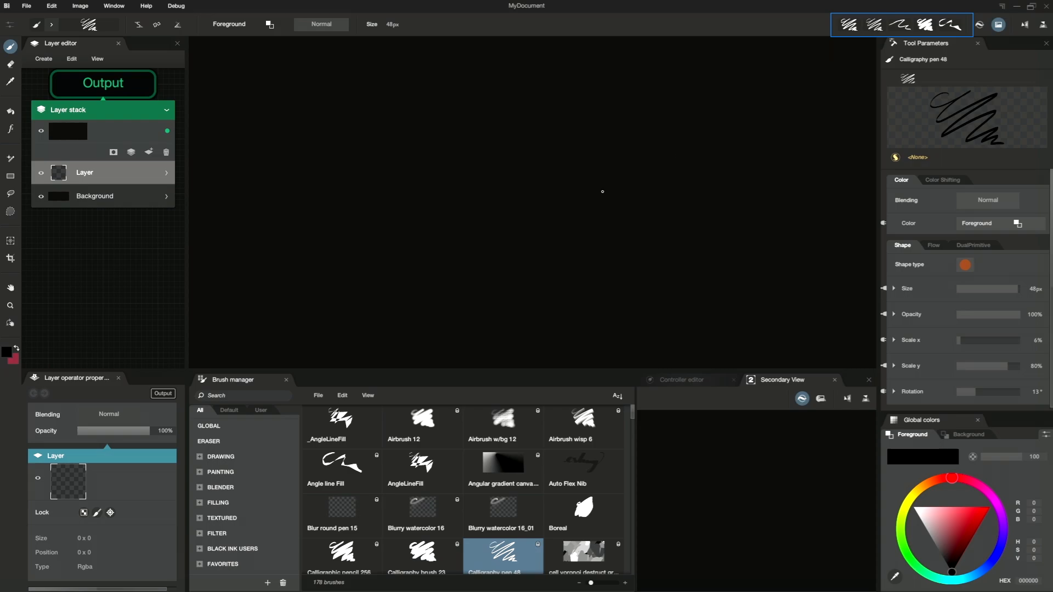
Choose the Soft dry brush in brush slot 1 and select Calligraphy brush 23 in slot 2.
{"action": "key", "text": "1"}
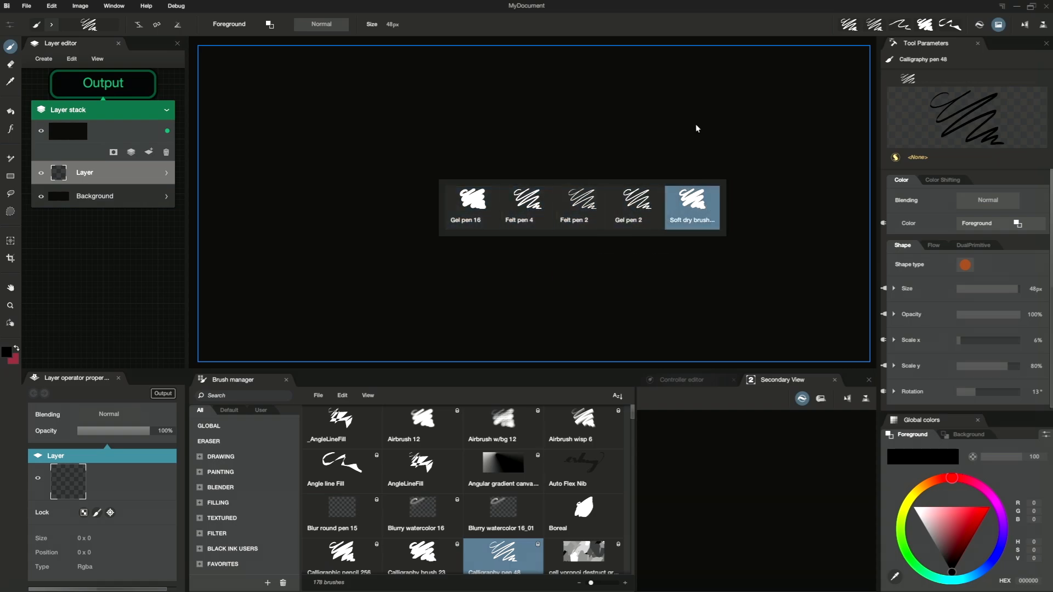
{"action": "left_click", "coordinate": [707, 208]}
{"action": "key", "text": "2"}
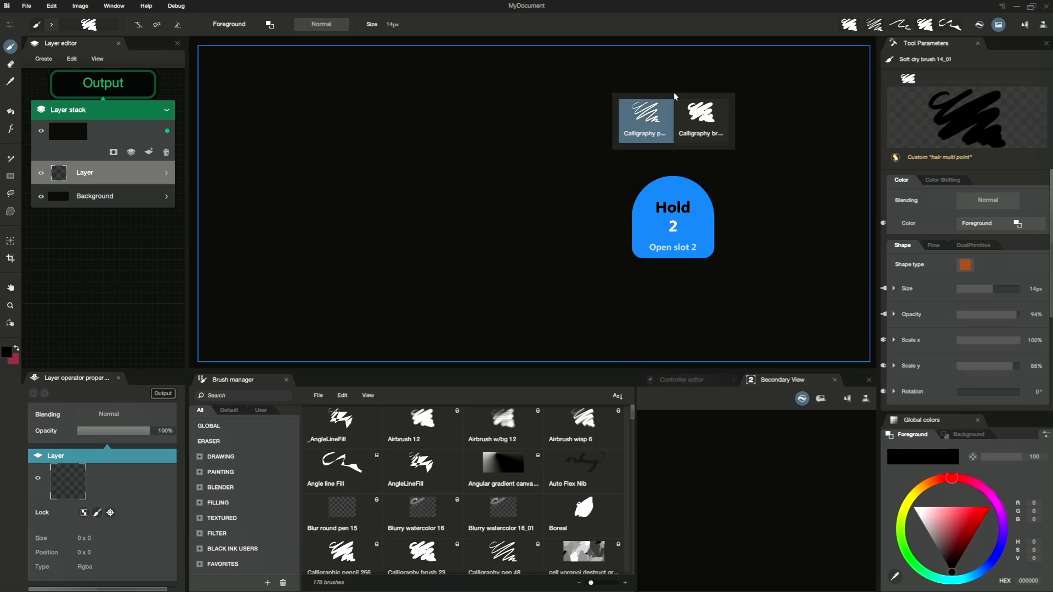
{"action": "left_click", "coordinate": [685, 125]}
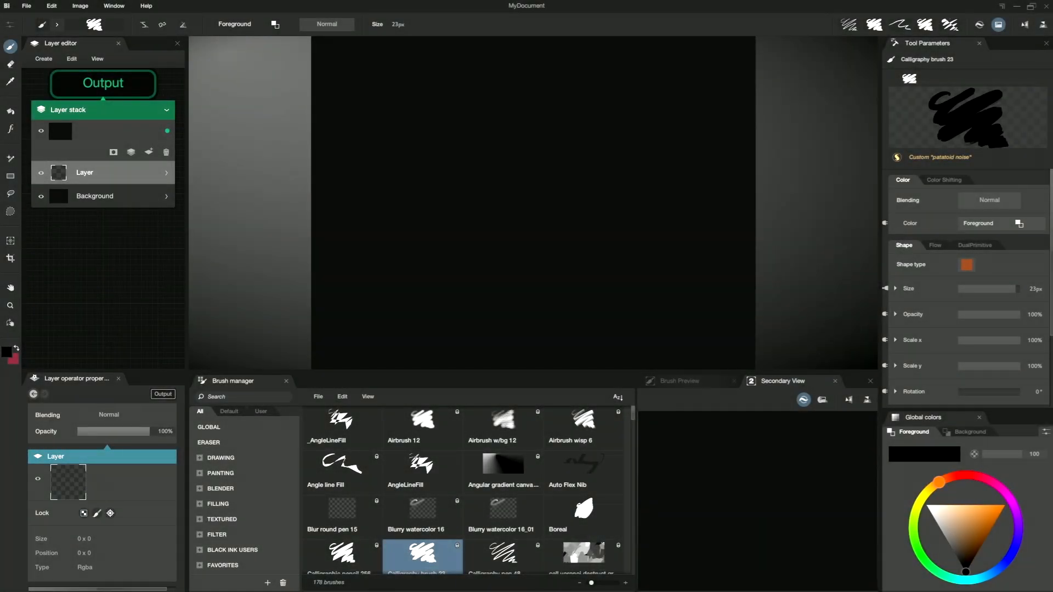
Set the foreground color to a pale cream-orange and sketch the bird's round body in the middle of the canvas.
{"action": "left_click", "coordinate": [963, 530]}
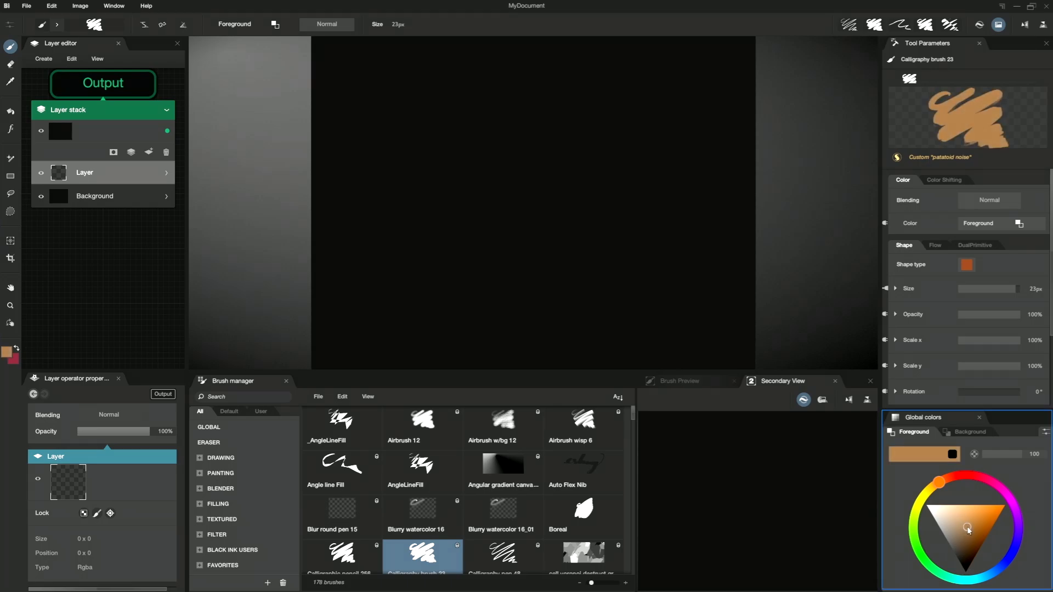
{"action": "left_click_drag", "start_coordinate": [966, 529], "coordinate": [953, 514]}
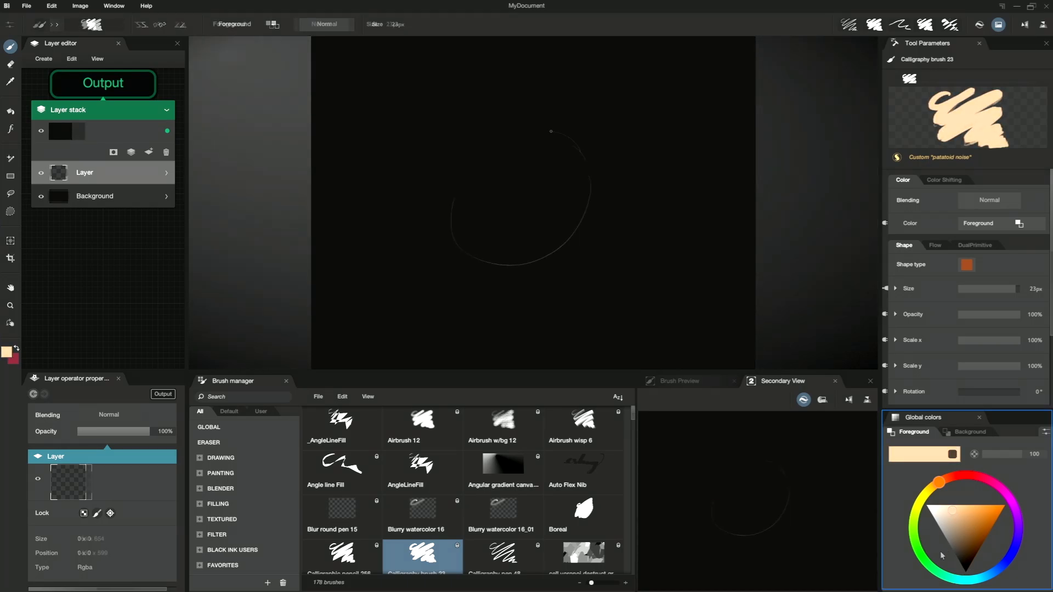
{"action": "mouse_move", "coordinate": [505, 138]}
{"action": "left_mouse_down"}
{"action": "mouse_move", "coordinate": [457, 184]}
{"action": "mouse_move", "coordinate": [521, 257]}
{"action": "left_mouse_up"}
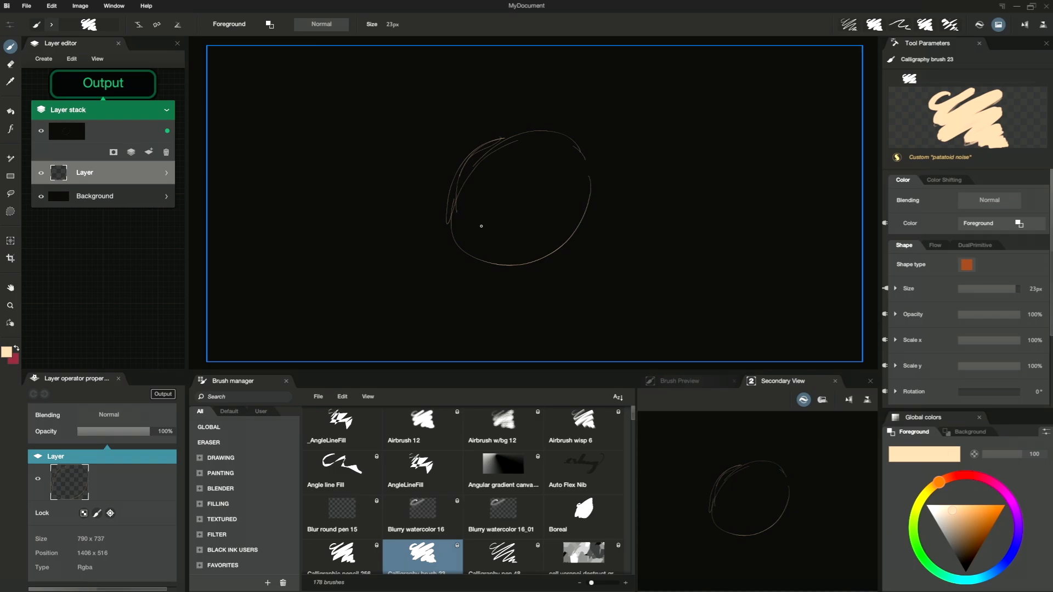
{"action": "left_click_drag", "start_coordinate": [430, 186], "coordinate": [554, 256]}
{"action": "left_click_drag", "start_coordinate": [477, 231], "coordinate": [589, 199]}
Sketch the bird's round head above the body, the neck and back contour, and the pointed beak.
{"action": "left_click_drag", "start_coordinate": [558, 91], "coordinate": [572, 135]}
{"action": "mouse_move", "coordinate": [443, 172]}
{"action": "left_mouse_down"}
{"action": "mouse_move", "coordinate": [551, 127]}
{"action": "mouse_move", "coordinate": [496, 132]}
{"action": "left_mouse_up"}
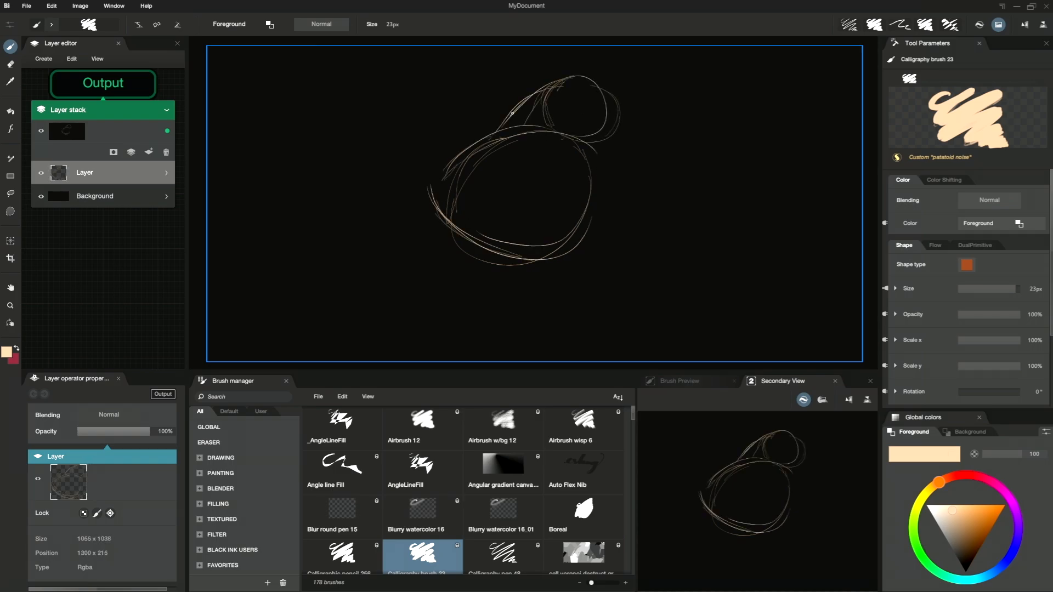
{"action": "left_click_drag", "start_coordinate": [570, 82], "coordinate": [625, 113]}
{"action": "left_click_drag", "start_coordinate": [609, 99], "coordinate": [666, 113]}
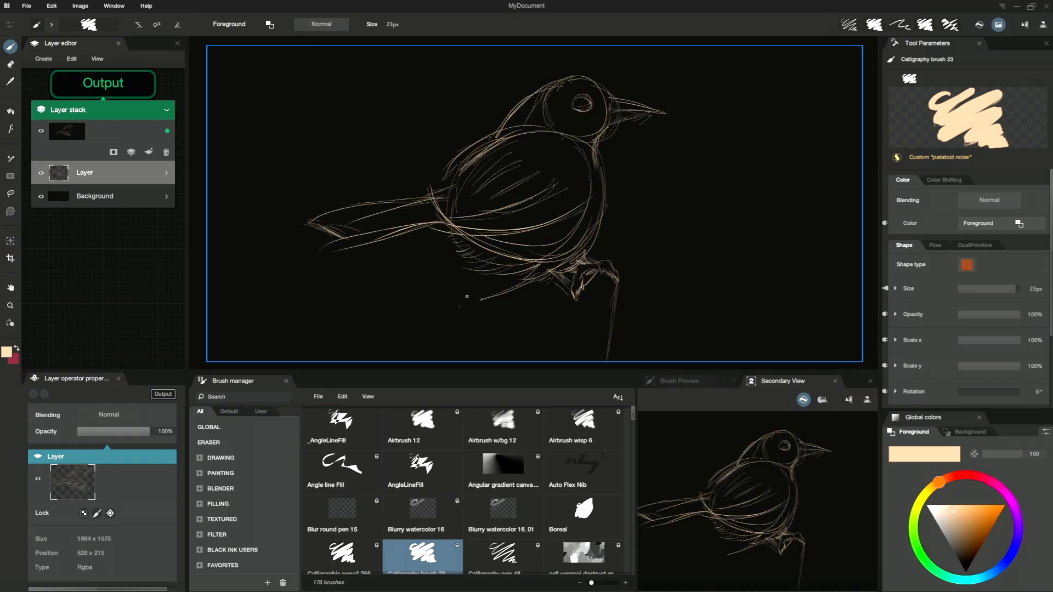
Sketch the jagged tree stump under the bird and its broken outline rising behind the bird's back.
{"action": "left_click_drag", "start_coordinate": [492, 296], "coordinate": [469, 308]}
{"action": "left_click_drag", "start_coordinate": [473, 303], "coordinate": [460, 346]}
{"action": "left_click_drag", "start_coordinate": [499, 89], "coordinate": [534, 59]}
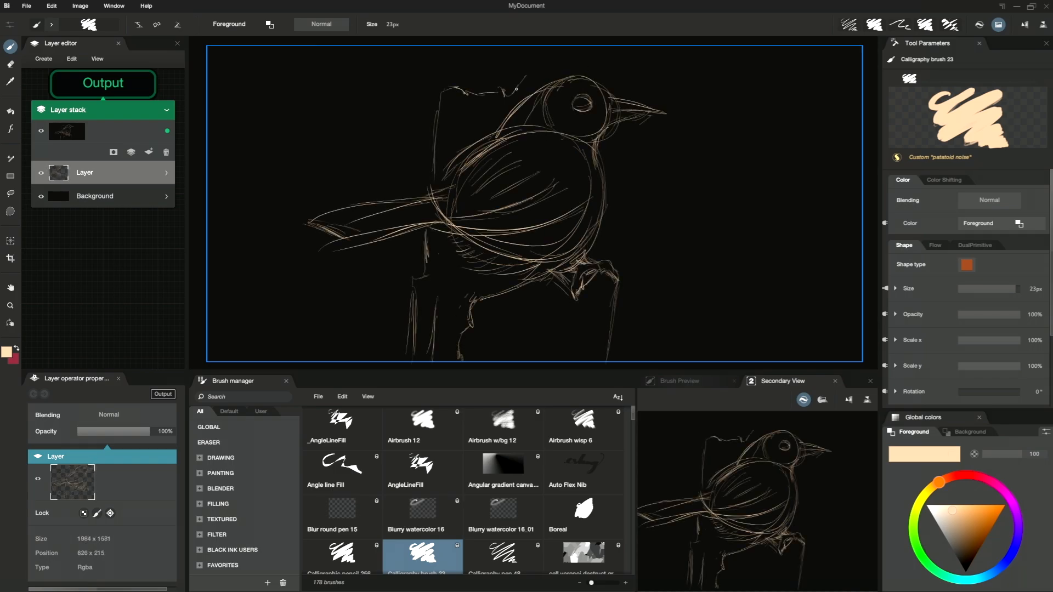
{"action": "mouse_move", "coordinate": [432, 183]}
{"action": "left_mouse_down"}
{"action": "mouse_move", "coordinate": [459, 87]}
{"action": "mouse_move", "coordinate": [517, 92]}
{"action": "left_mouse_up"}
Use the current brush as an eraser to remove overlapping tail lines and the stump outline behind the bird's back.
{"action": "key", "text": "e"}
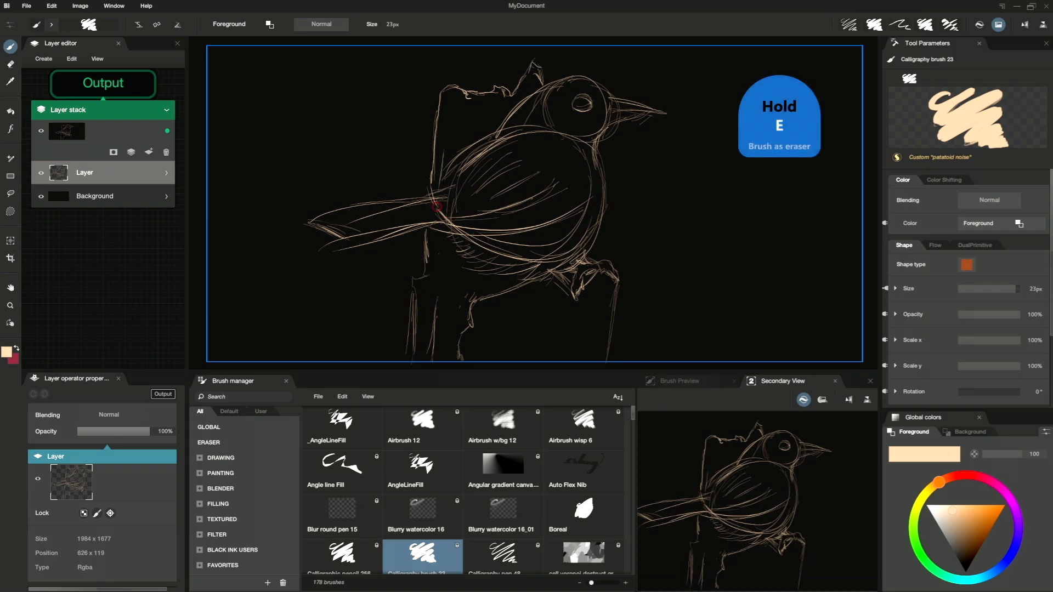
{"action": "left_click_drag", "start_coordinate": [436, 204], "coordinate": [444, 218]}
{"action": "left_click_drag", "start_coordinate": [347, 209], "coordinate": [309, 222]}
{"action": "left_click_drag", "start_coordinate": [434, 189], "coordinate": [436, 116]}
{"action": "mouse_move", "coordinate": [442, 94]}
{"action": "left_mouse_down"}
{"action": "mouse_move", "coordinate": [477, 97]}
{"action": "mouse_move", "coordinate": [492, 86]}
{"action": "mouse_move", "coordinate": [481, 98]}
{"action": "left_mouse_up"}
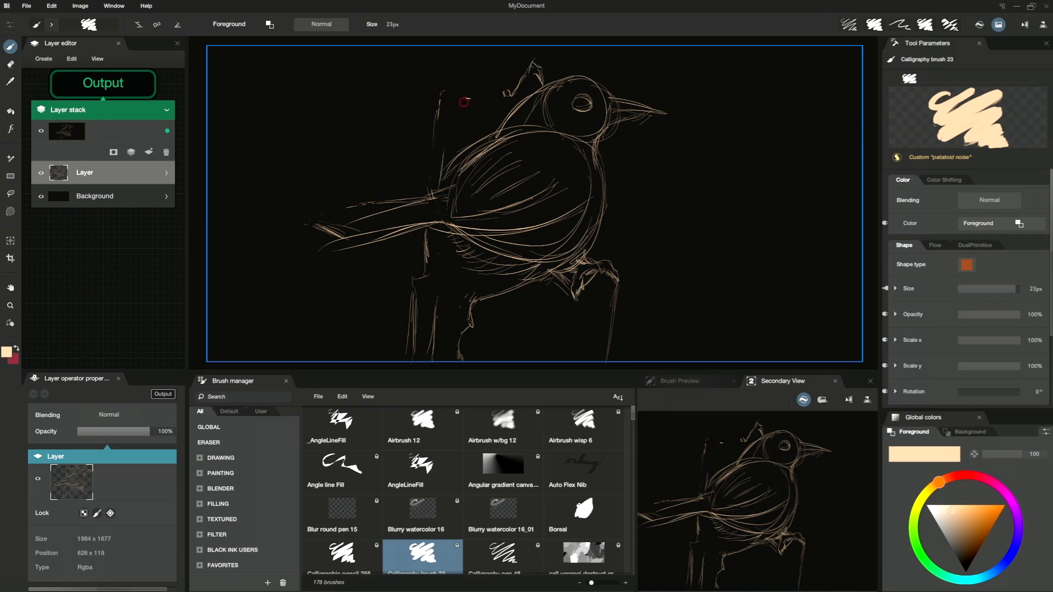
Erase the remaining stump lines behind the bird's head and back with the Eraser tool.
{"action": "key", "text": "e"}
{"action": "key", "text": "e"}
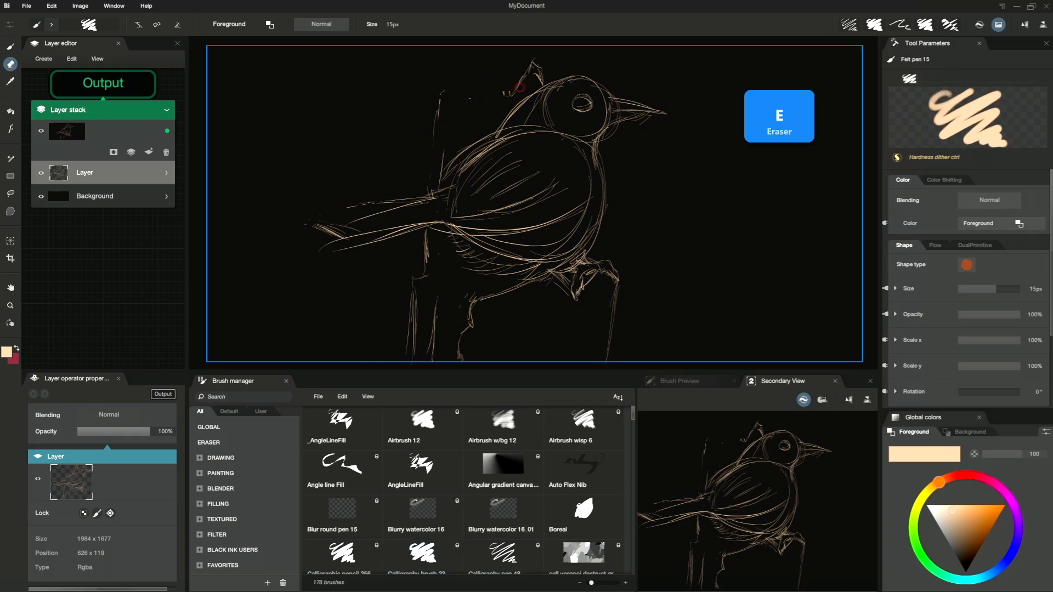
{"action": "mouse_move", "coordinate": [508, 96]}
{"action": "left_mouse_down"}
{"action": "mouse_move", "coordinate": [520, 80]}
{"action": "mouse_move", "coordinate": [540, 80]}
{"action": "left_mouse_up"}
{"action": "mouse_move", "coordinate": [440, 95]}
{"action": "left_mouse_down"}
{"action": "mouse_move", "coordinate": [432, 133]}
{"action": "mouse_move", "coordinate": [472, 135]}
{"action": "left_mouse_up"}
Switch back to the brush and redraw the stump's outline around and below the tail.
{"action": "key", "text": "b"}
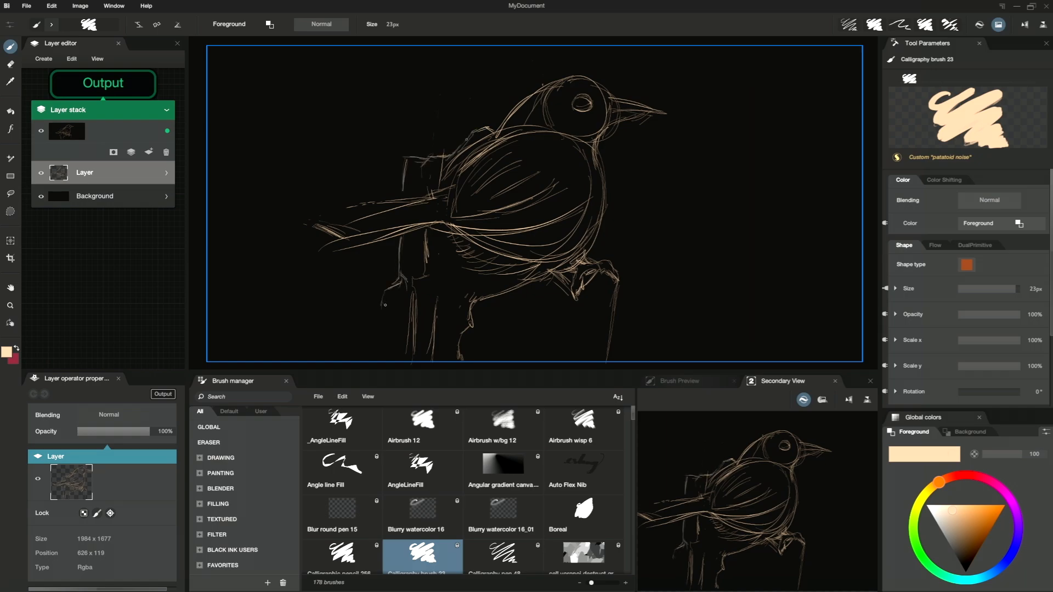
{"action": "mouse_move", "coordinate": [390, 311]}
{"action": "left_mouse_down"}
{"action": "mouse_move", "coordinate": [391, 359]}
{"action": "mouse_move", "coordinate": [391, 348]}
{"action": "left_mouse_up"}
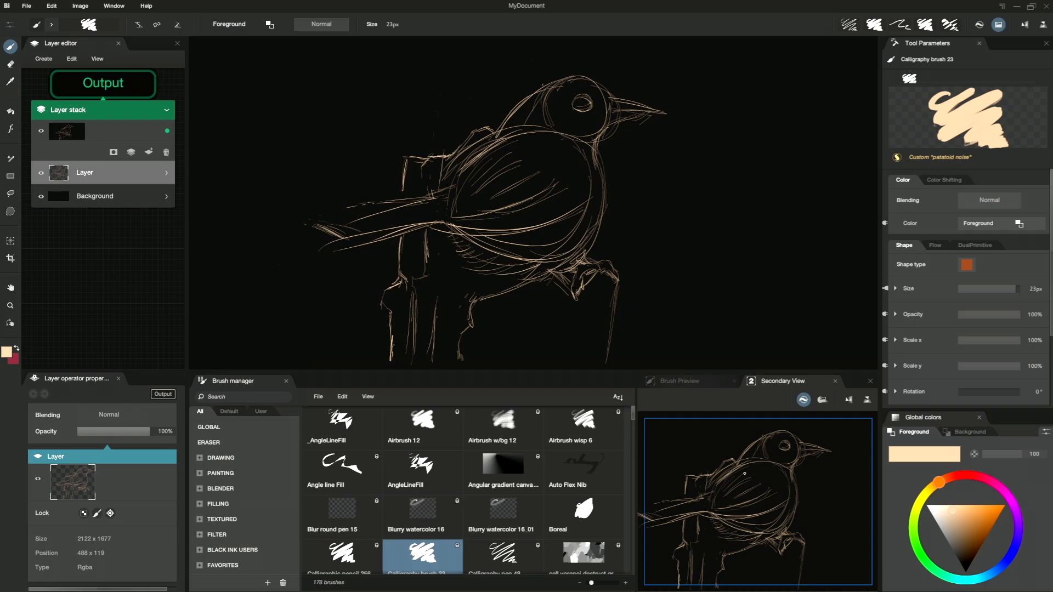
Flip the secondary view horizontally and refine the beak lines on the main canvas.
{"action": "key", "text": "f"}
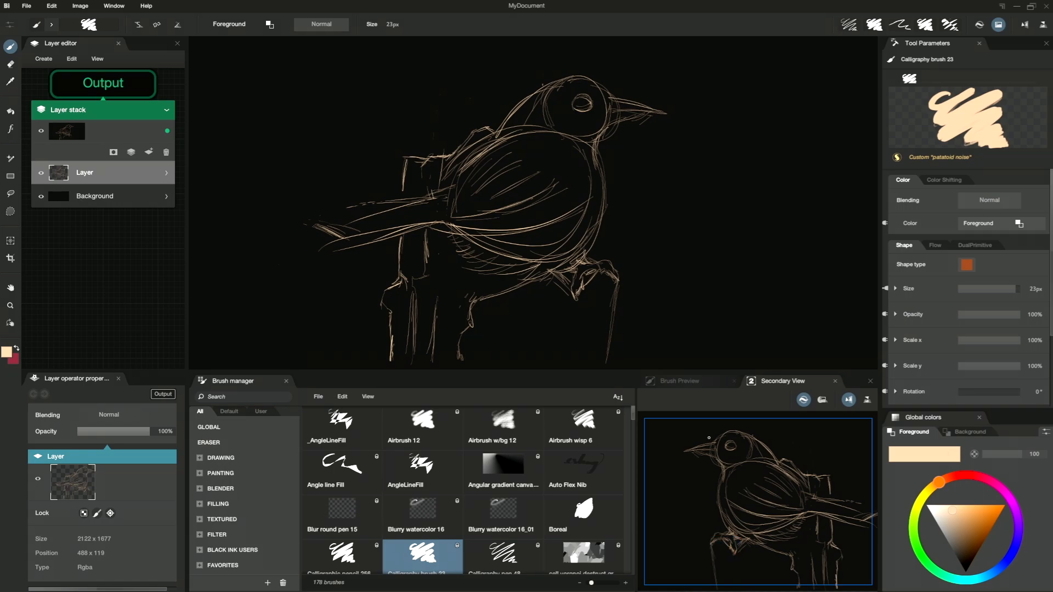
{"action": "mouse_move", "coordinate": [656, 115]}
{"action": "left_mouse_down"}
{"action": "mouse_move", "coordinate": [614, 121]}
{"action": "mouse_move", "coordinate": [635, 117]}
{"action": "left_mouse_up"}
{"action": "left_click_drag", "start_coordinate": [654, 114], "coordinate": [612, 124]}
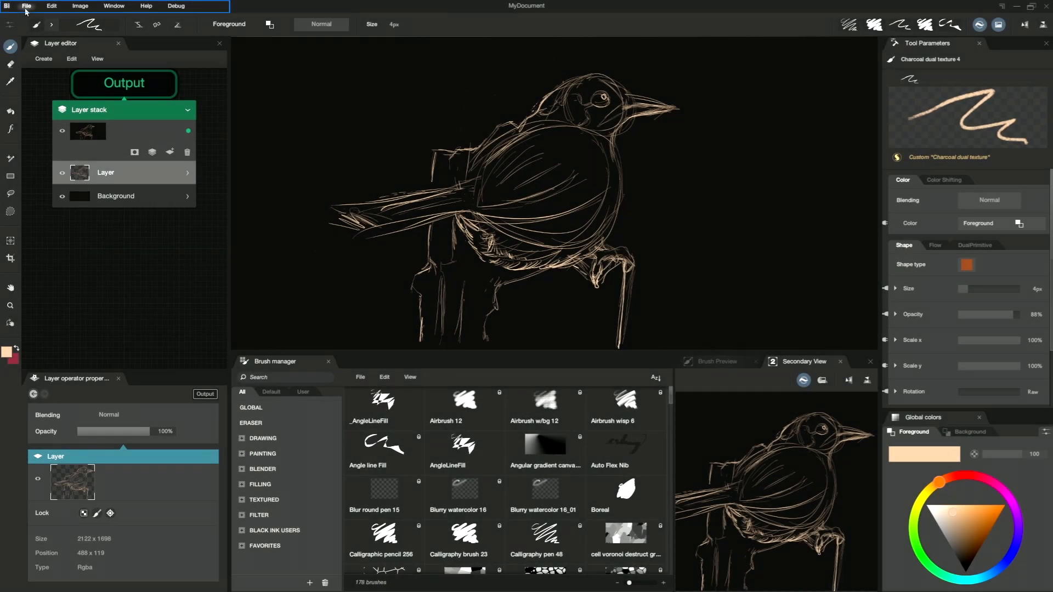
{"action": "left_click", "coordinate": [25, 7]}
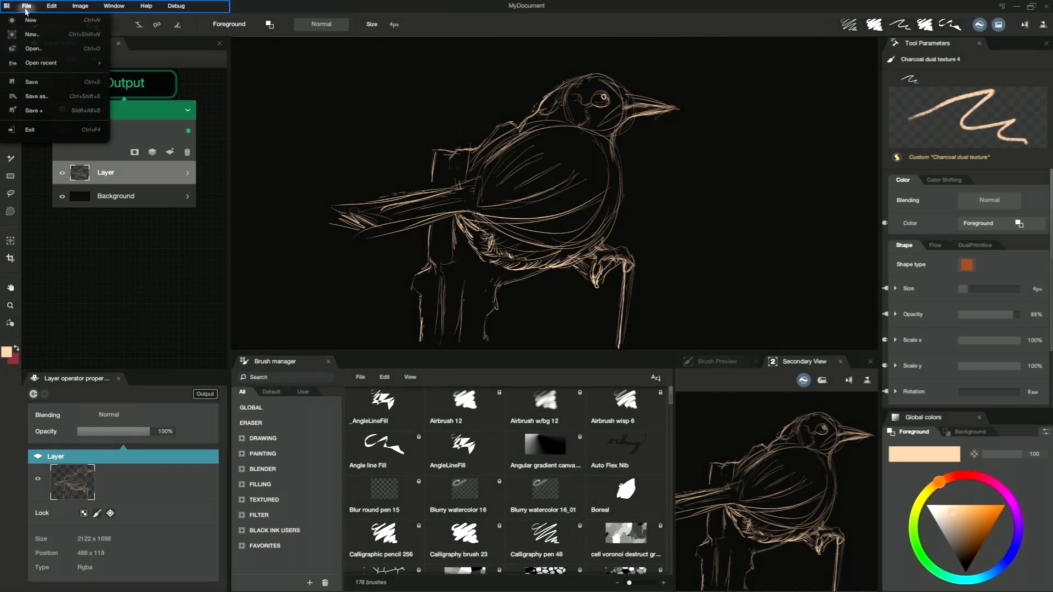
{"action": "left_click", "coordinate": [48, 97]}
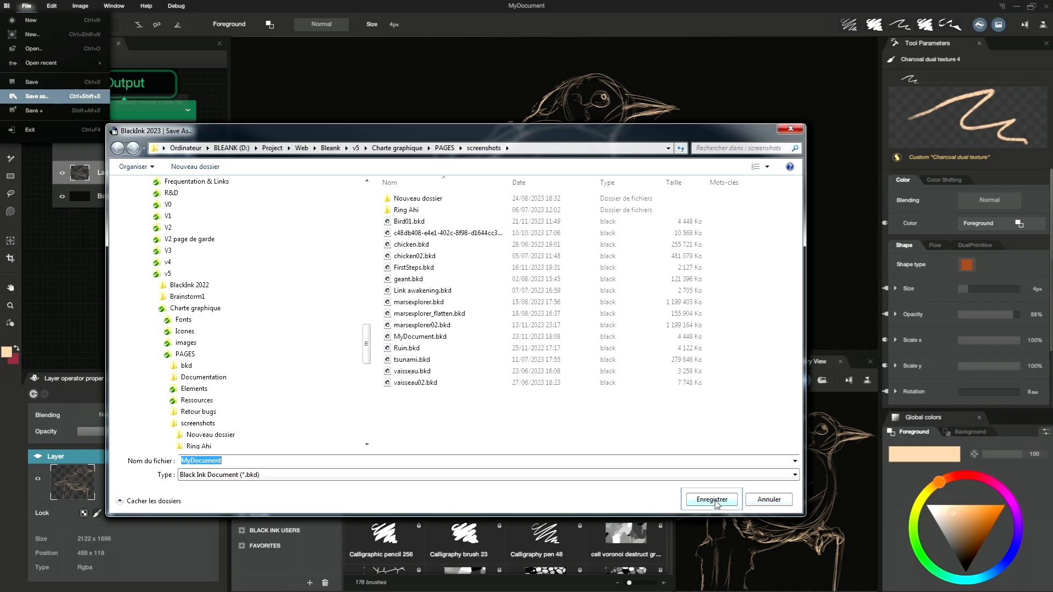
{"action": "left_click", "coordinate": [773, 499]}
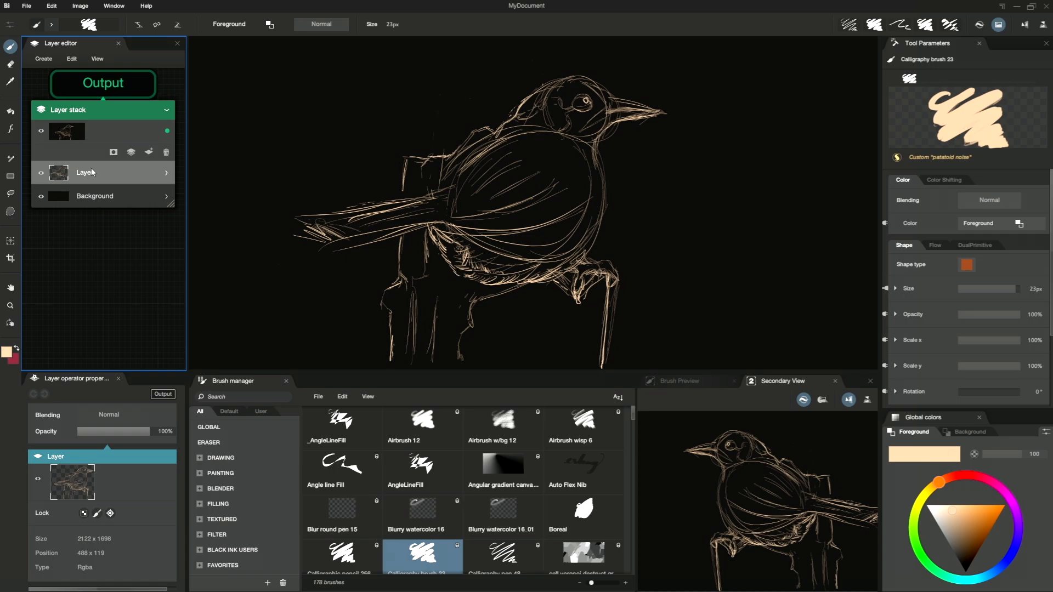
Add a new layer and place it between the sketch layer and the background.
{"action": "left_click", "coordinate": [148, 152]}
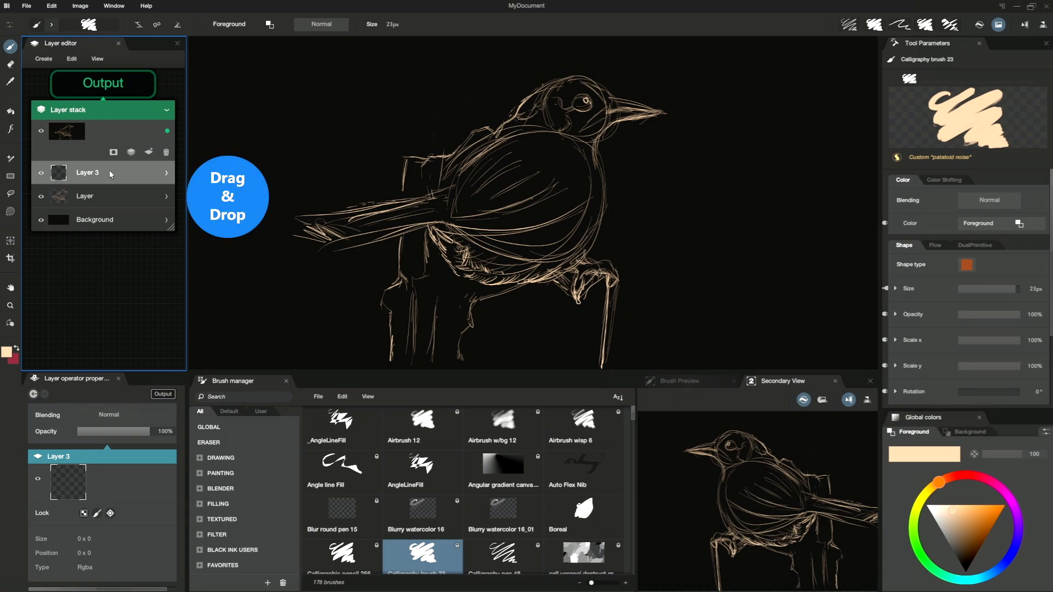
{"action": "left_click_drag", "start_coordinate": [110, 174], "coordinate": [108, 207]}
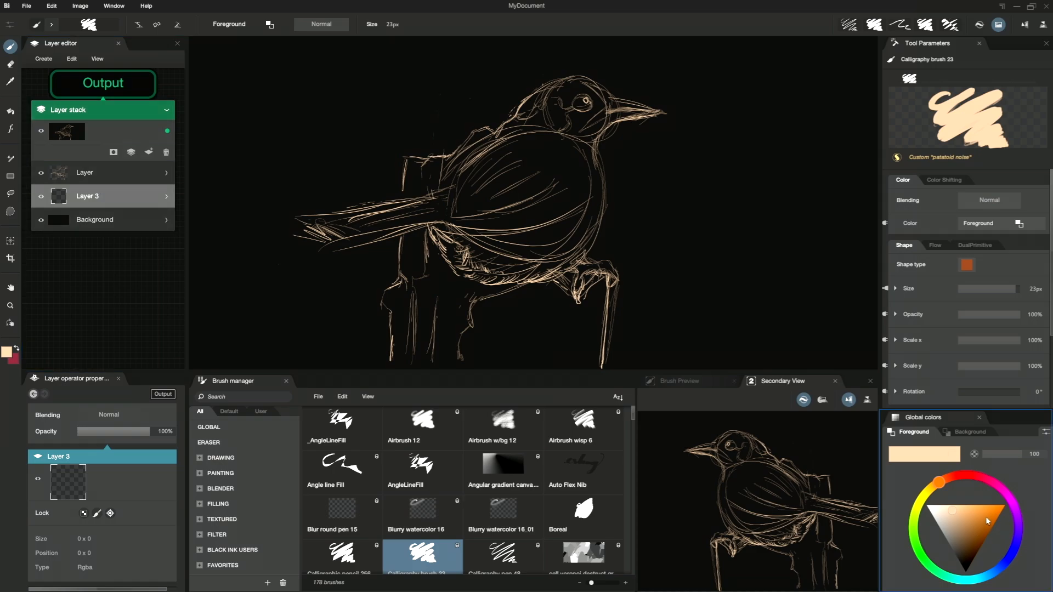
Unflip the secondary view and block in the bird's wing there with a medium violet-blue.
{"action": "left_click", "coordinate": [1009, 561]}
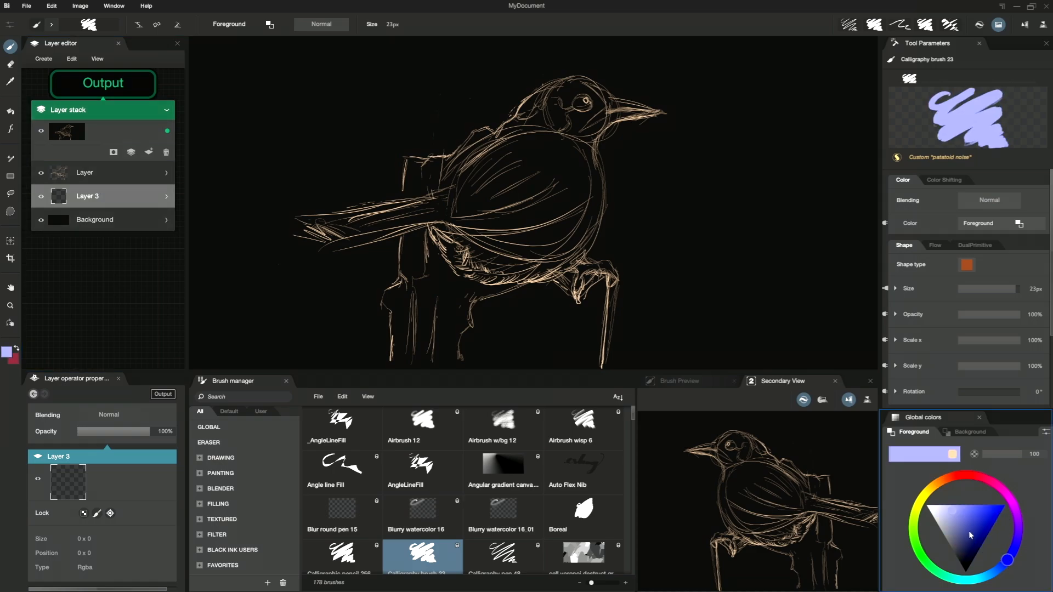
{"action": "left_click", "coordinate": [968, 530]}
{"action": "left_click_drag", "start_coordinate": [971, 527], "coordinate": [971, 523]}
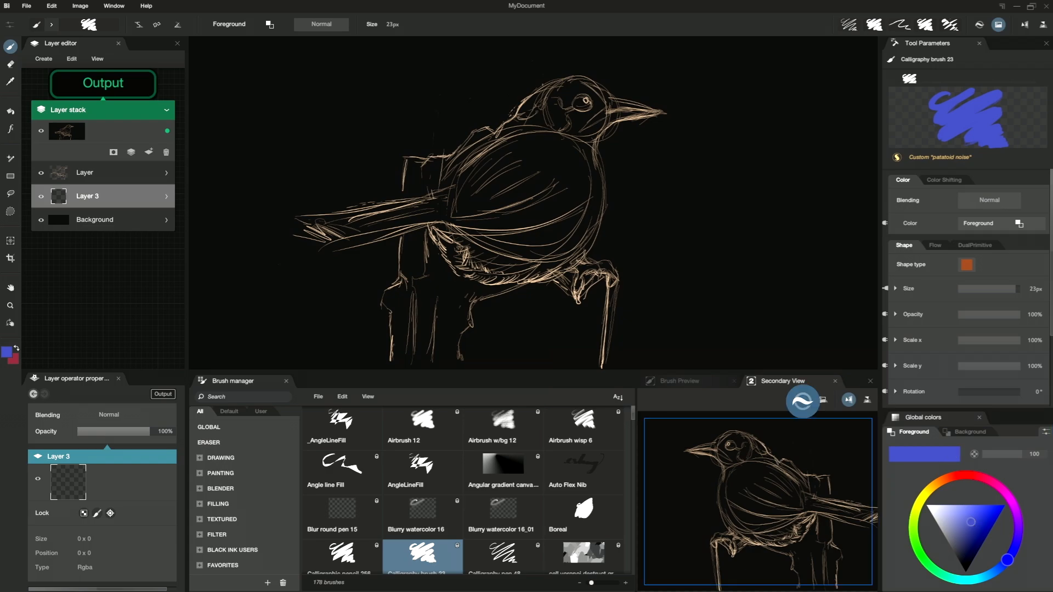
{"action": "left_click", "coordinate": [849, 399]}
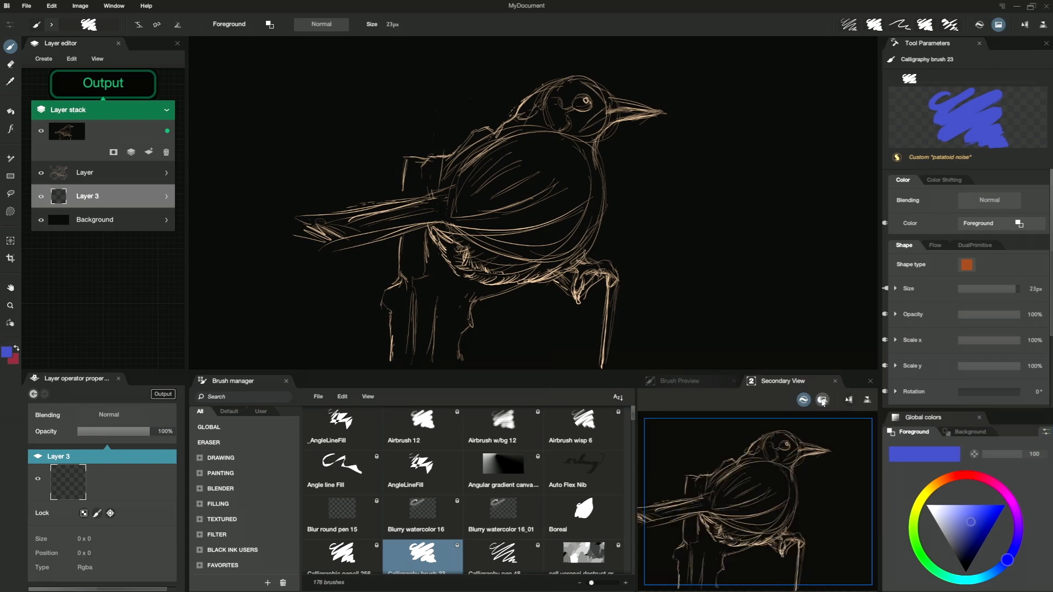
{"action": "mouse_move", "coordinate": [792, 470]}
{"action": "left_mouse_down"}
{"action": "mouse_move", "coordinate": [766, 473]}
{"action": "mouse_move", "coordinate": [783, 503]}
{"action": "mouse_move", "coordinate": [789, 481]}
{"action": "mouse_move", "coordinate": [779, 516]}
{"action": "mouse_move", "coordinate": [746, 503]}
{"action": "mouse_move", "coordinate": [737, 526]}
{"action": "mouse_move", "coordinate": [710, 510]}
{"action": "left_mouse_up"}
Shift the foreground colour to a lighter blue and fill in the bird's back, tail and head.
{"action": "left_click", "coordinate": [1000, 569]}
{"action": "mouse_move", "coordinate": [714, 507]}
{"action": "left_mouse_down"}
{"action": "mouse_move", "coordinate": [680, 511]}
{"action": "mouse_move", "coordinate": [728, 490]}
{"action": "left_mouse_up"}
{"action": "left_click_drag", "start_coordinate": [784, 440], "coordinate": [751, 457]}
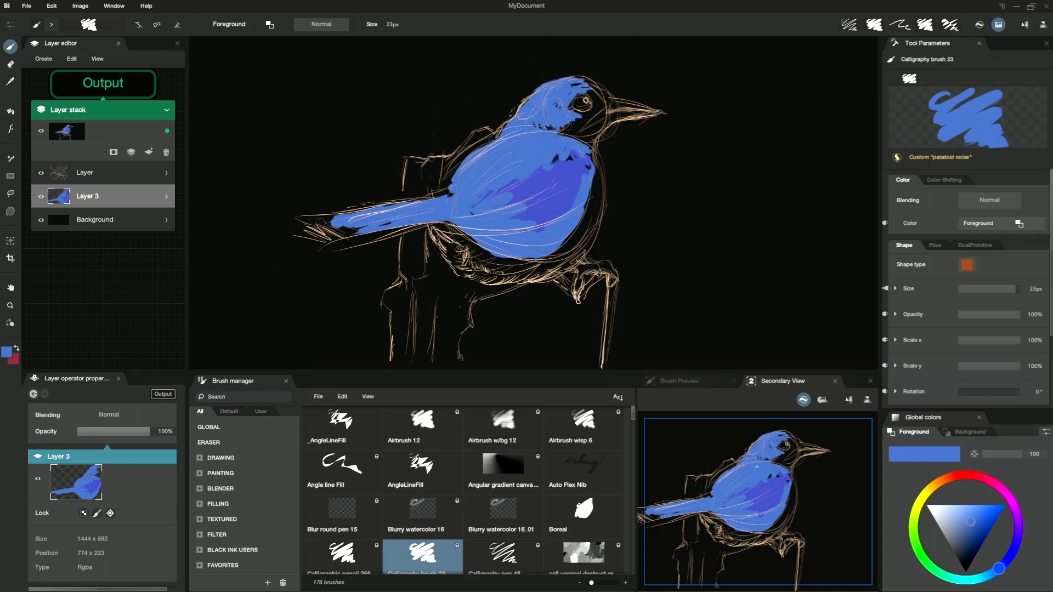
Sample a darker blue from the artwork with the eyedropper and shade the breast-side edge of the wing.
{"action": "key", "text": "alt"}
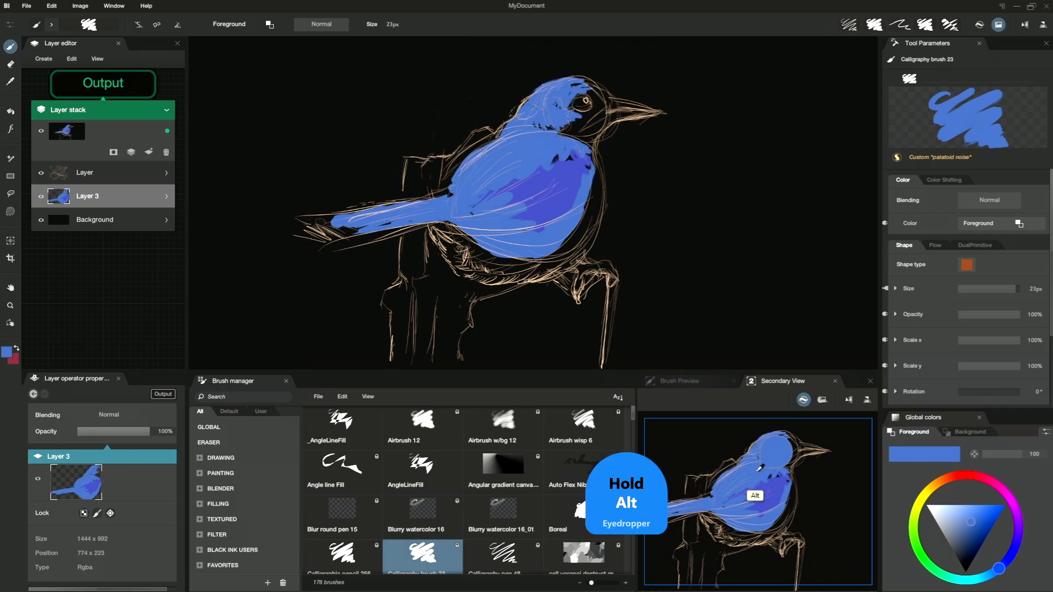
{"action": "left_click", "coordinate": [768, 486], "text": "alt"}
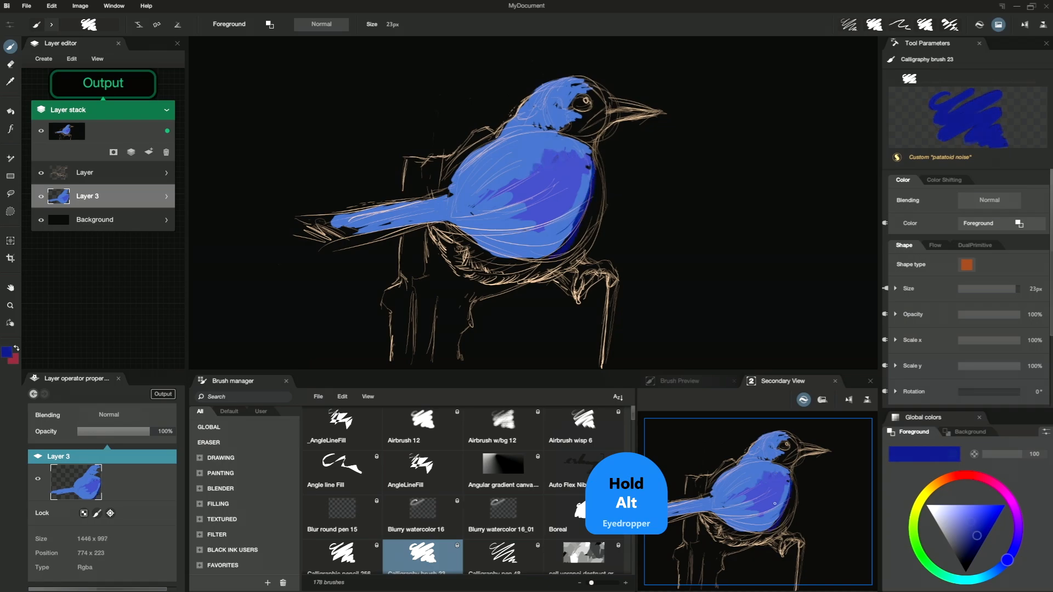
{"action": "left_click_drag", "start_coordinate": [788, 493], "coordinate": [777, 520]}
{"action": "left_click_drag", "start_coordinate": [778, 519], "coordinate": [770, 525]}
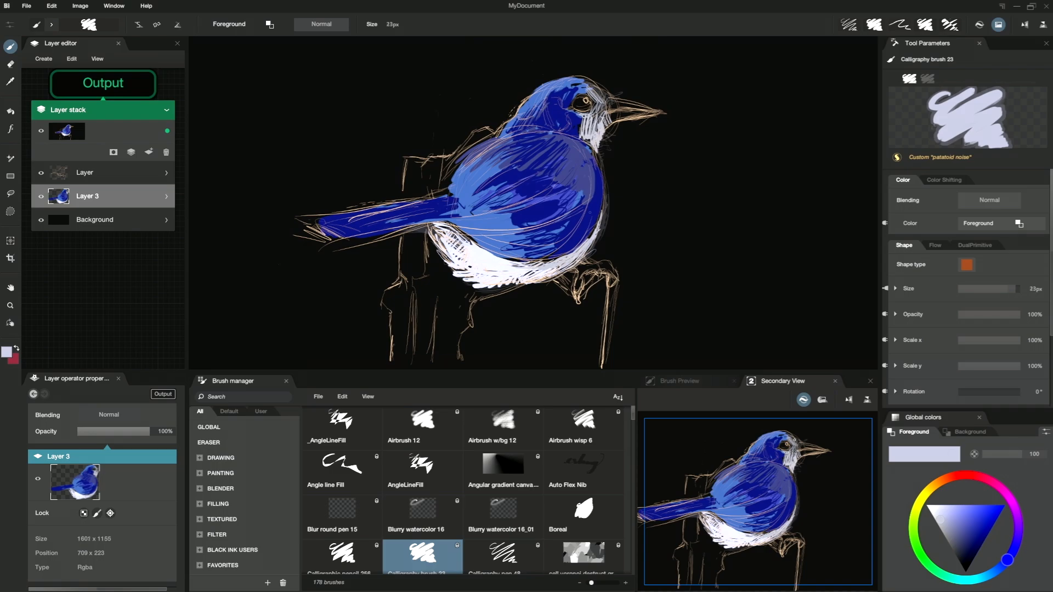
Enlarge the brush to 135 px and paint the bird's belly and breast edge with pale lavender strokes.
{"action": "left_click_drag", "start_coordinate": [607, 192], "coordinate": [583, 262]}
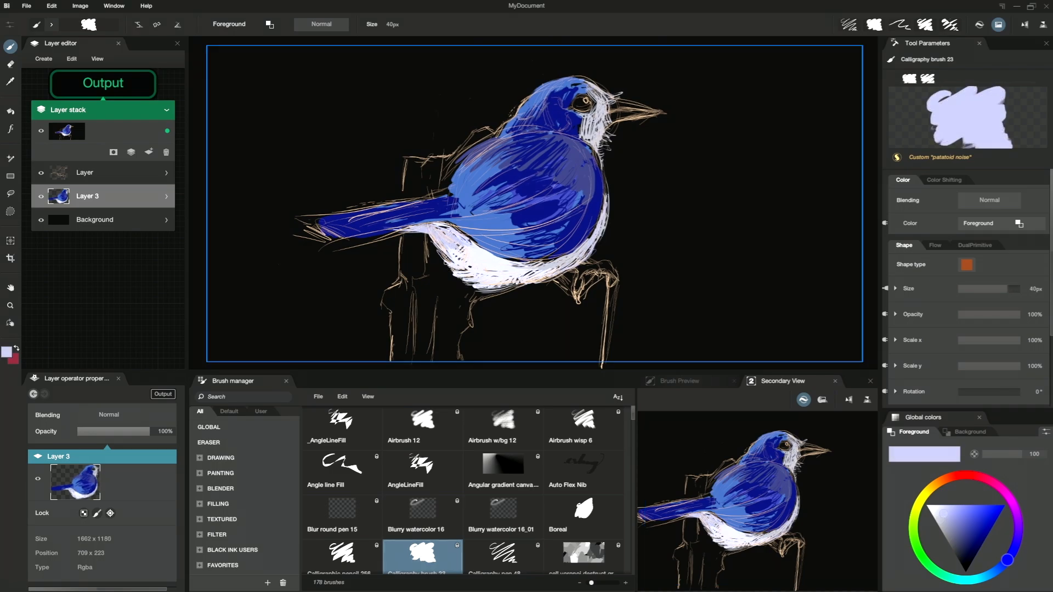
{"action": "key", "text": "s"}
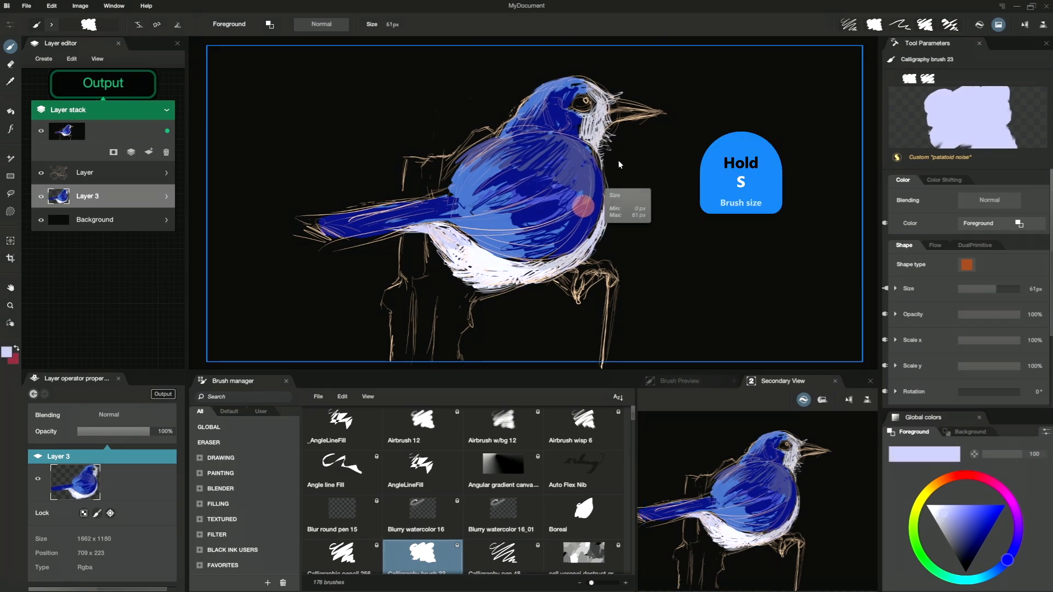
{"action": "left_click_drag", "start_coordinate": [694, 132], "coordinate": [715, 132]}
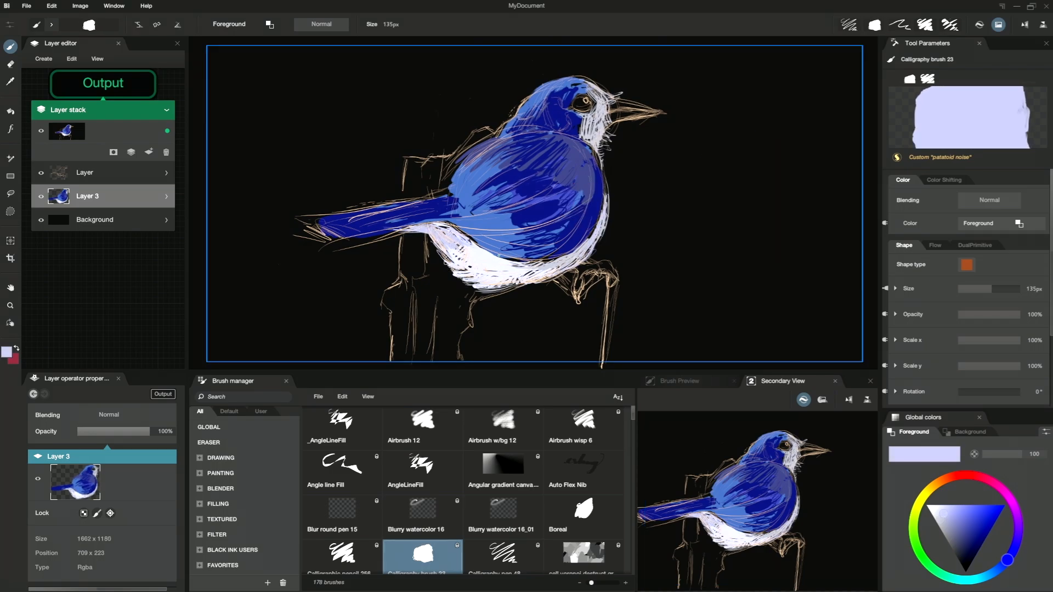
{"action": "left_click_drag", "start_coordinate": [451, 255], "coordinate": [507, 264]}
{"action": "left_click_drag", "start_coordinate": [606, 184], "coordinate": [582, 256]}
Add light feather markings across the wing and sample the pale colour from the belly.
{"action": "left_click_drag", "start_coordinate": [590, 219], "coordinate": [471, 223]}
{"action": "mouse_move", "coordinate": [567, 236]}
{"action": "left_mouse_down"}
{"action": "mouse_move", "coordinate": [439, 219]}
{"action": "mouse_move", "coordinate": [503, 187]}
{"action": "left_mouse_up"}
{"action": "left_click", "coordinate": [483, 260], "text": "alt"}
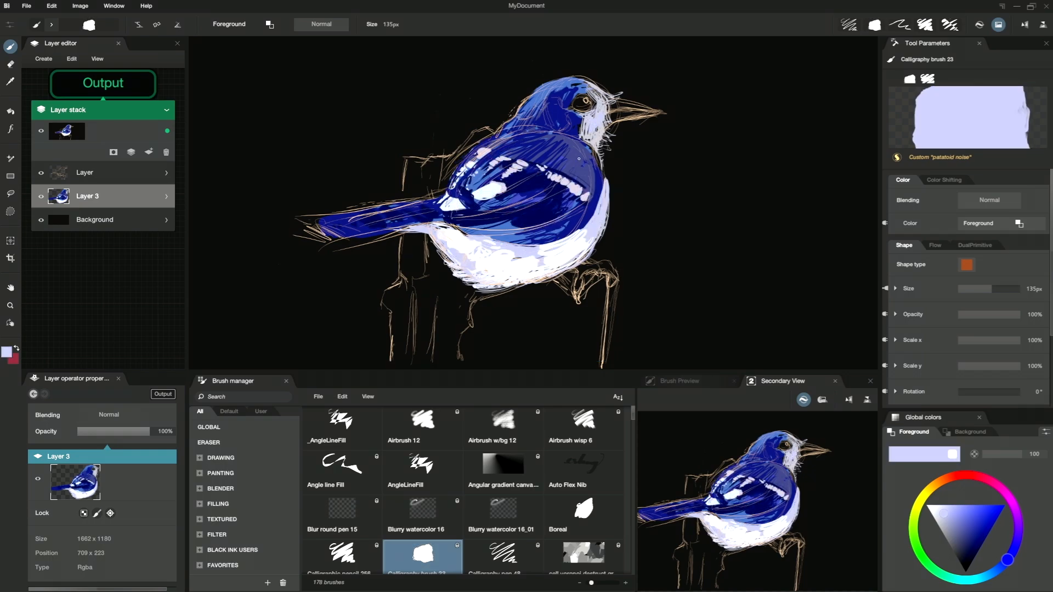
Rename the sketch layer Rough and the bird colour layer Feather, and add a new layer above them.
{"action": "left_click", "coordinate": [87, 175]}
{"action": "double_click", "coordinate": [85, 172]}
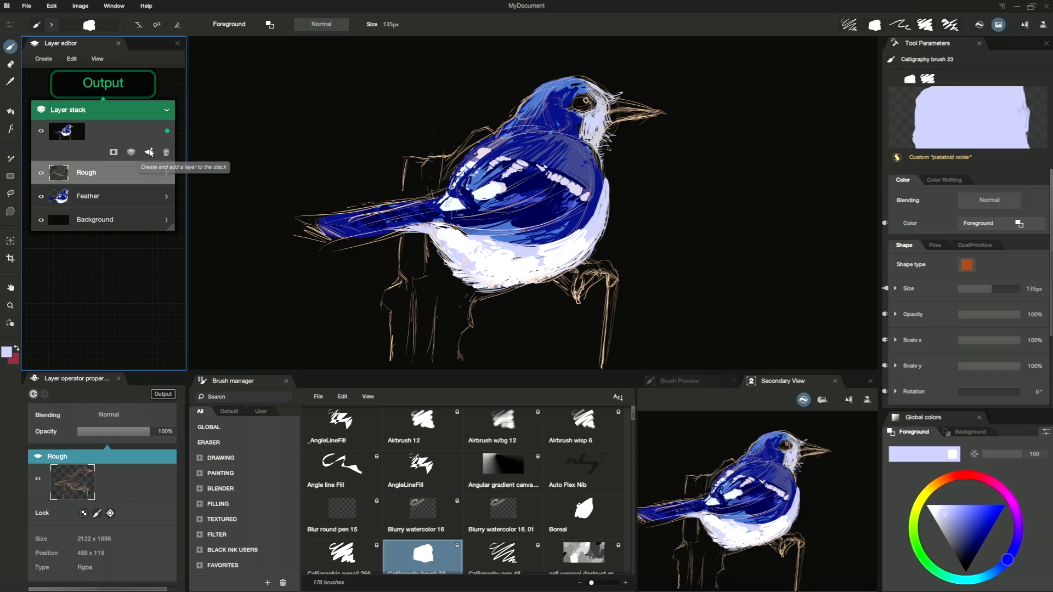
{"action": "left_click", "coordinate": [149, 153]}
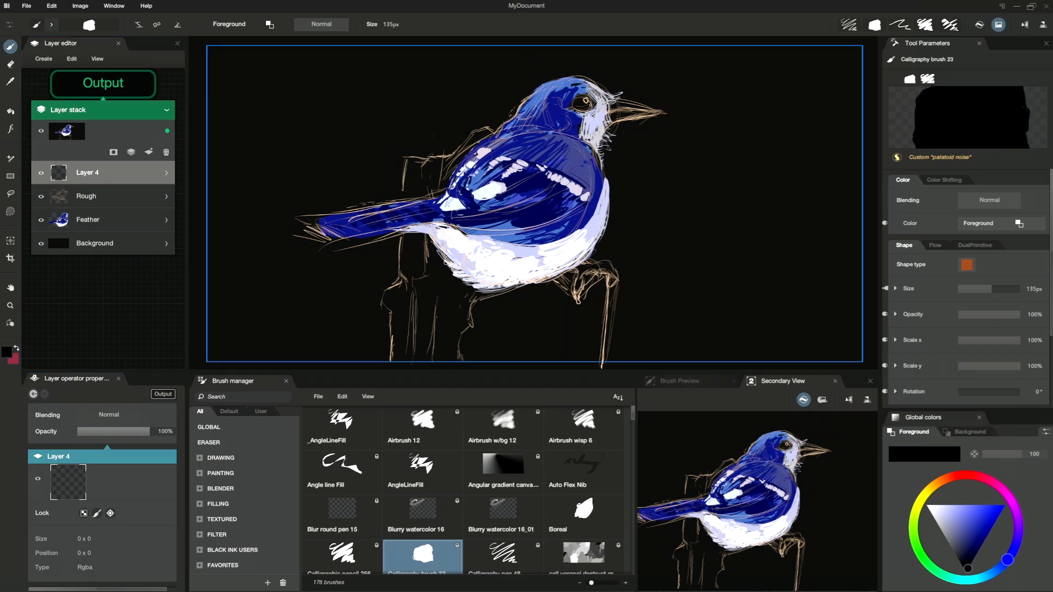
Paint black accents around the bird's eye, nape and wing bar on the new layer.
{"action": "mouse_move", "coordinate": [590, 104]}
{"action": "left_mouse_down"}
{"action": "mouse_move", "coordinate": [579, 109]}
{"action": "mouse_move", "coordinate": [579, 136]}
{"action": "left_mouse_up"}
{"action": "left_click_drag", "start_coordinate": [551, 98], "coordinate": [518, 116]}
{"action": "left_click_drag", "start_coordinate": [578, 133], "coordinate": [591, 145]}
{"action": "left_click_drag", "start_coordinate": [543, 177], "coordinate": [560, 187]}
{"action": "left_click_drag", "start_coordinate": [565, 189], "coordinate": [586, 202]}
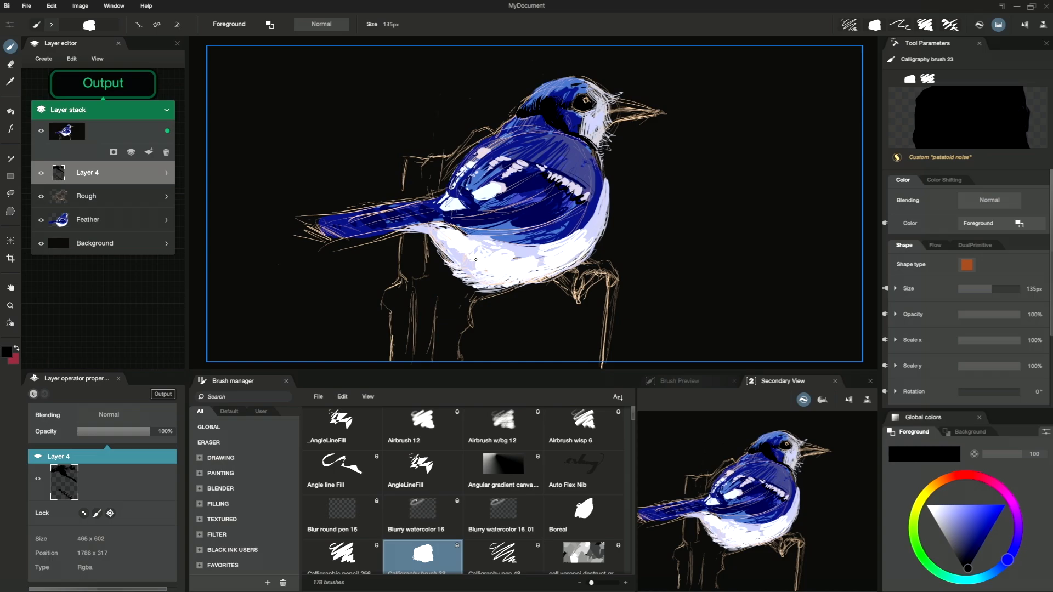
{"action": "left_click_drag", "start_coordinate": [476, 259], "coordinate": [552, 283]}
{"action": "mouse_move", "coordinate": [560, 161]}
{"action": "left_mouse_down"}
{"action": "mouse_move", "coordinate": [558, 184]}
{"action": "mouse_move", "coordinate": [534, 184]}
{"action": "left_mouse_up"}
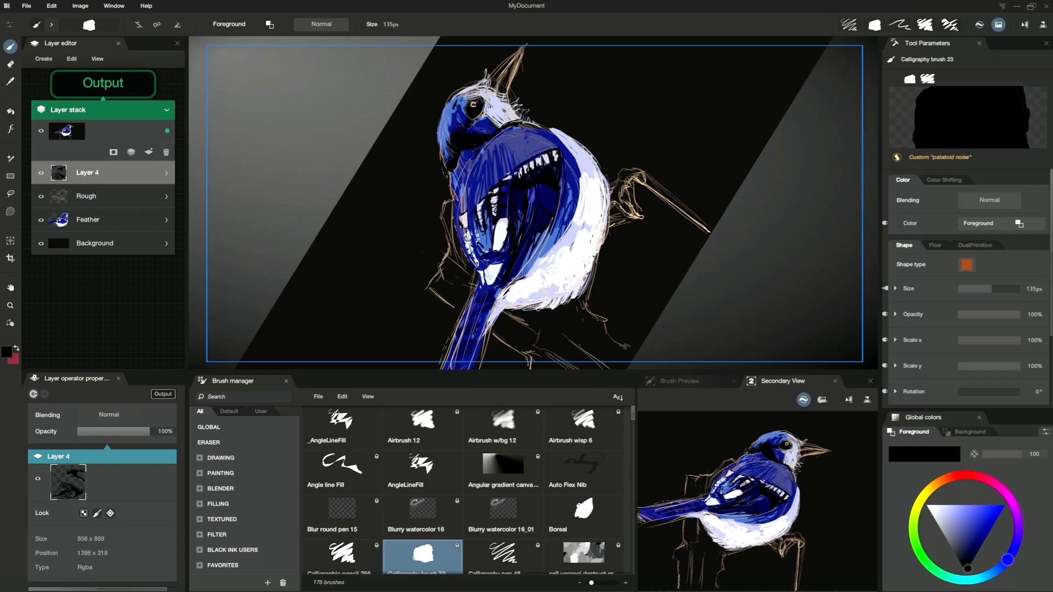
With the canvas rotated, draw black feather lines along the wing edge and bars across the tail.
{"action": "left_click_drag", "start_coordinate": [464, 231], "coordinate": [472, 252]}
{"action": "left_click_drag", "start_coordinate": [468, 239], "coordinate": [476, 266]}
{"action": "left_click_drag", "start_coordinate": [478, 263], "coordinate": [487, 285]}
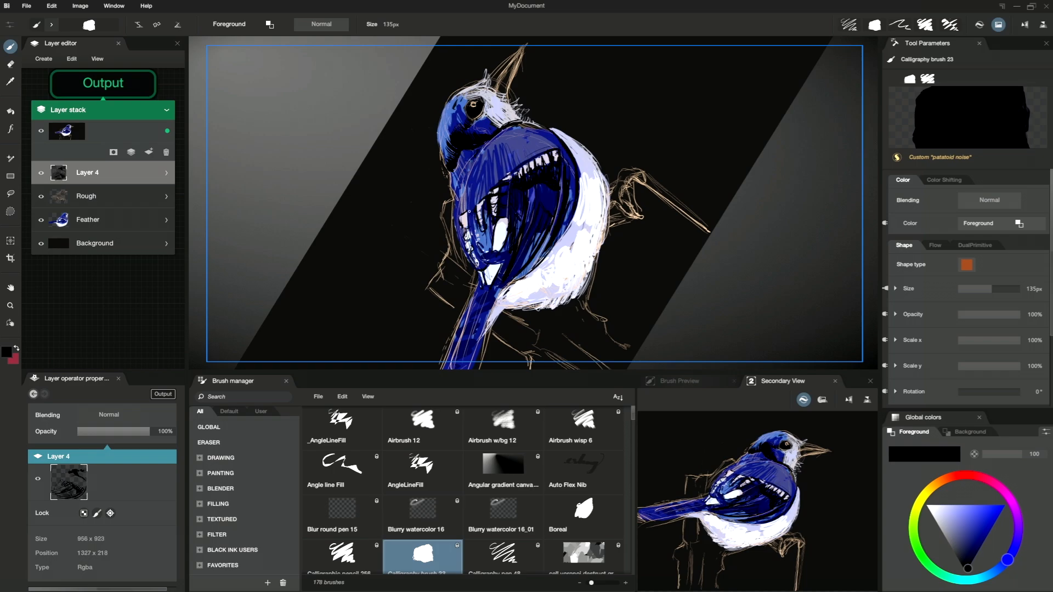
{"action": "left_click_drag", "start_coordinate": [473, 207], "coordinate": [468, 214]}
{"action": "left_click_drag", "start_coordinate": [455, 219], "coordinate": [461, 244]}
{"action": "mouse_move", "coordinate": [476, 292]}
{"action": "left_mouse_down"}
{"action": "mouse_move", "coordinate": [483, 295]}
{"action": "mouse_move", "coordinate": [511, 216]}
{"action": "left_mouse_up"}
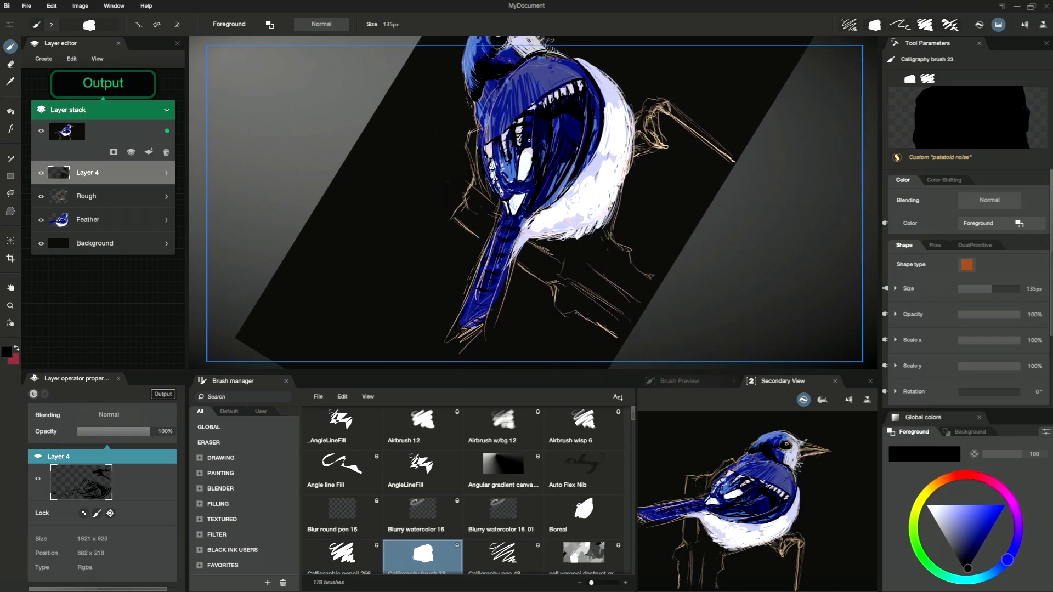
{"action": "mouse_move", "coordinate": [514, 151]}
{"action": "left_mouse_down"}
{"action": "mouse_move", "coordinate": [512, 174]}
{"action": "mouse_move", "coordinate": [531, 147]}
{"action": "left_mouse_up"}
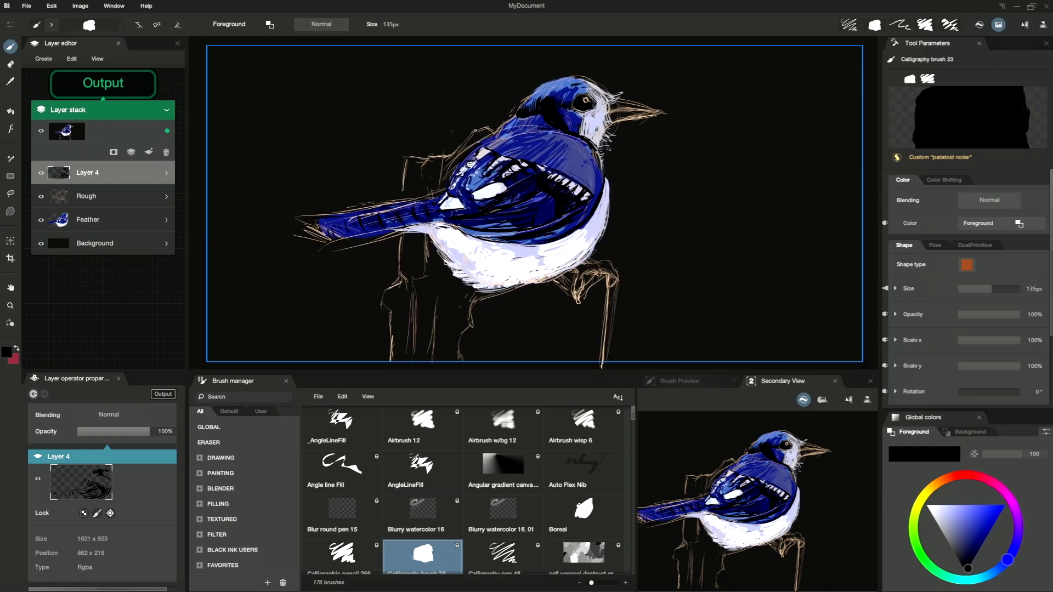
Hide the brush manager and secondary view to enlarge the canvas, and inspect the bird's head up close.
{"action": "key", "text": "Tab"}
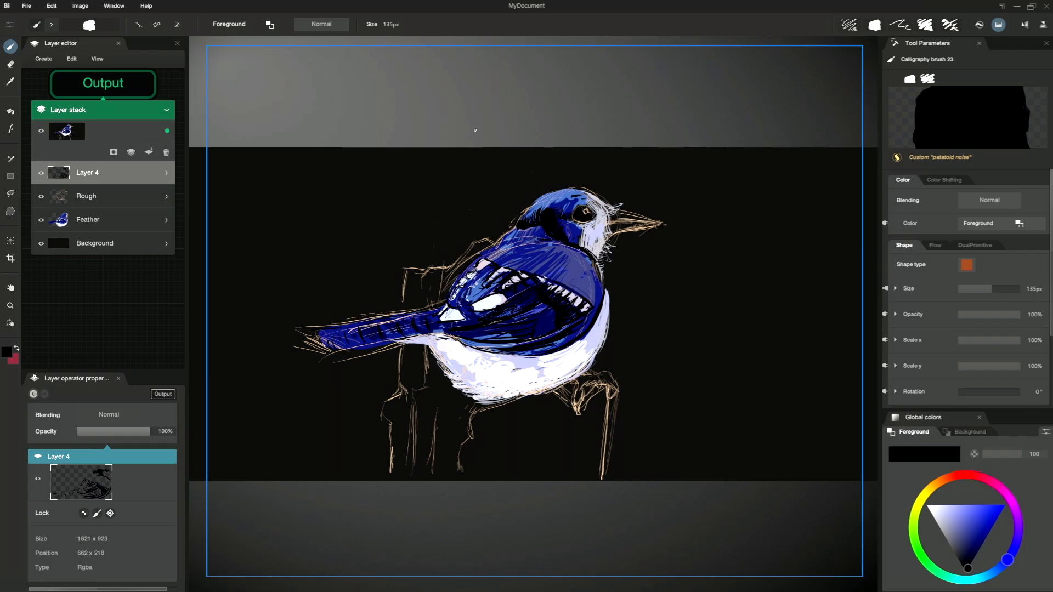
{"action": "scroll", "coordinate": [475, 130], "scroll_direction": "up", "scroll_amount": 5}
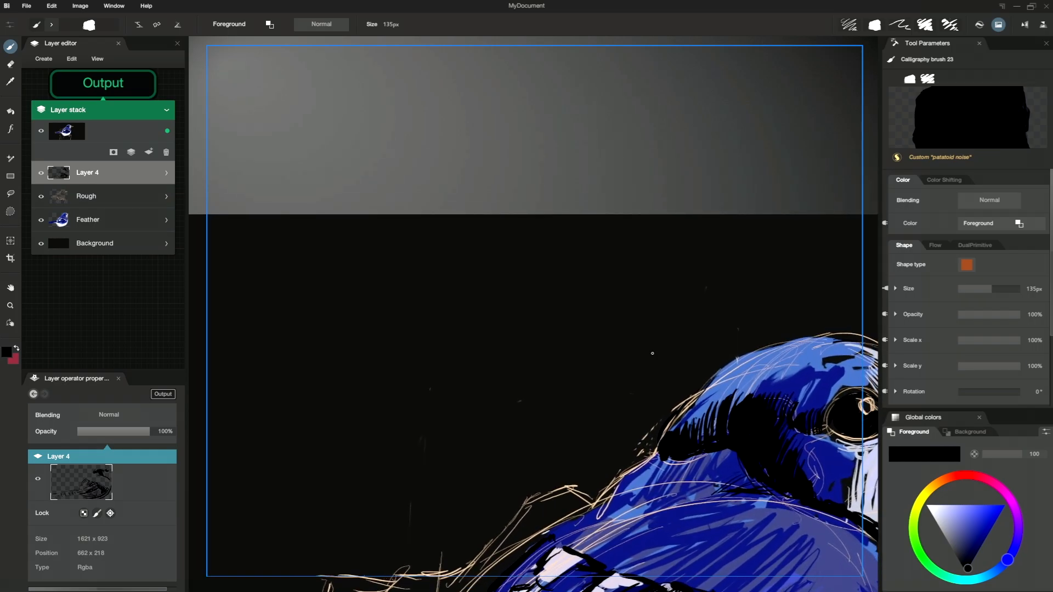
{"action": "left_click_drag", "start_coordinate": [652, 353], "coordinate": [280, 181]}
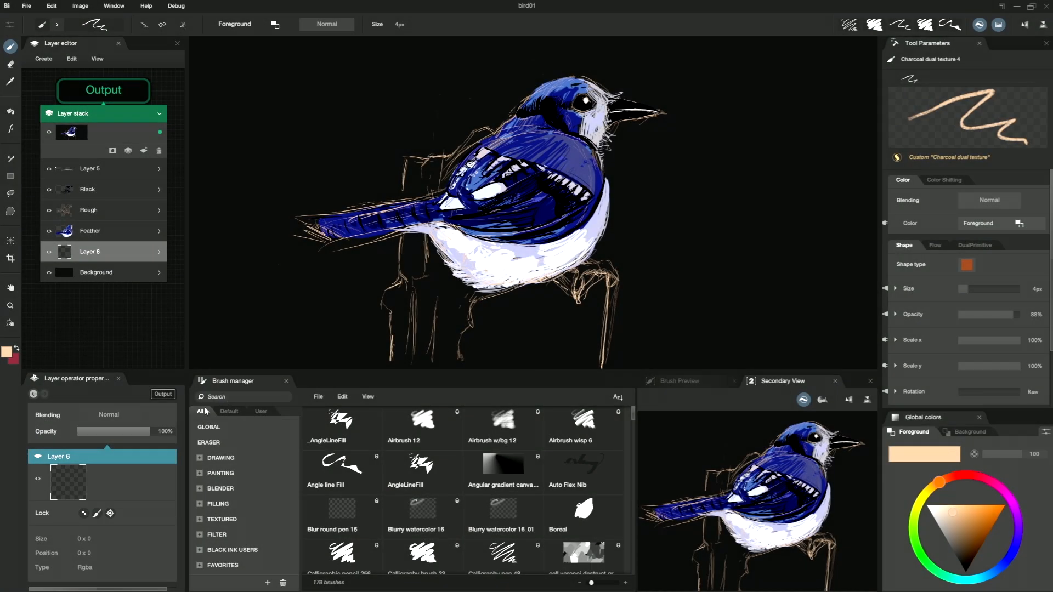
Choose the Free Fill brush from the ink drawing brushes and fill the stump with pale yellow, olive and brown shapes.
{"action": "left_click", "coordinate": [216, 506]}
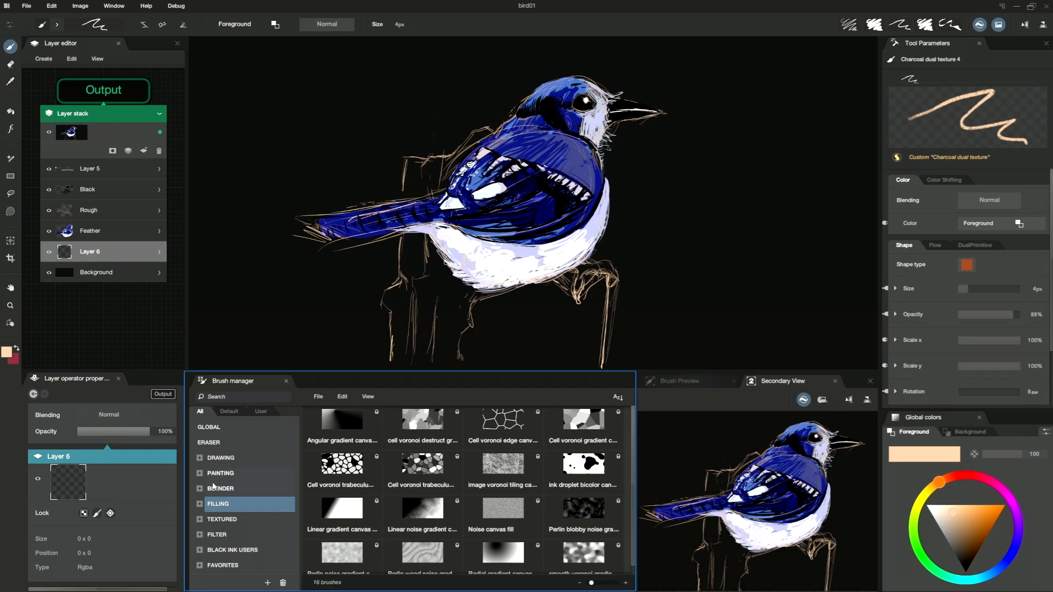
{"action": "left_click", "coordinate": [213, 459]}
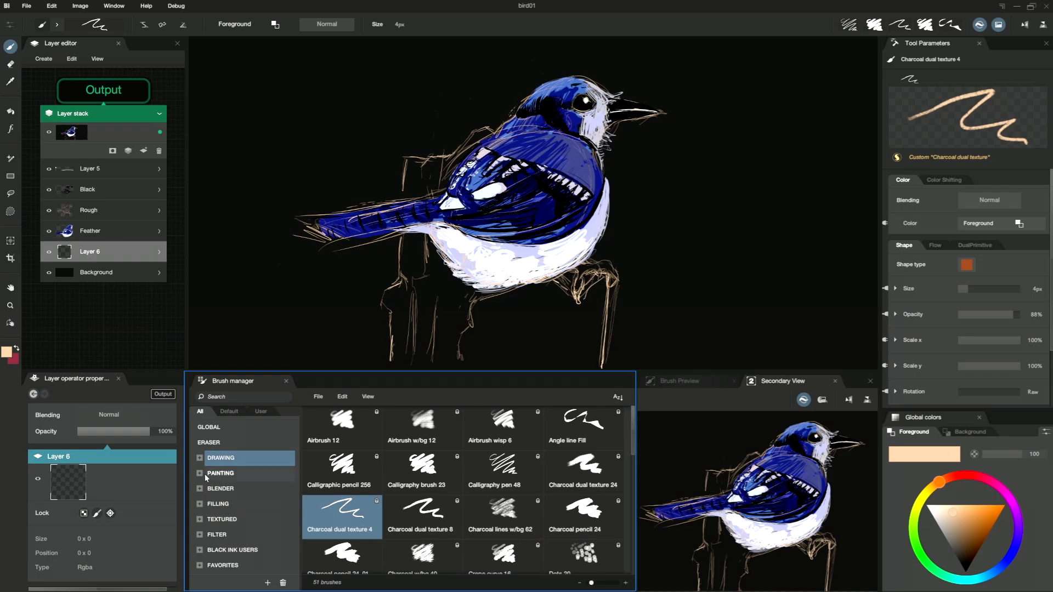
{"action": "left_click", "coordinate": [200, 463]}
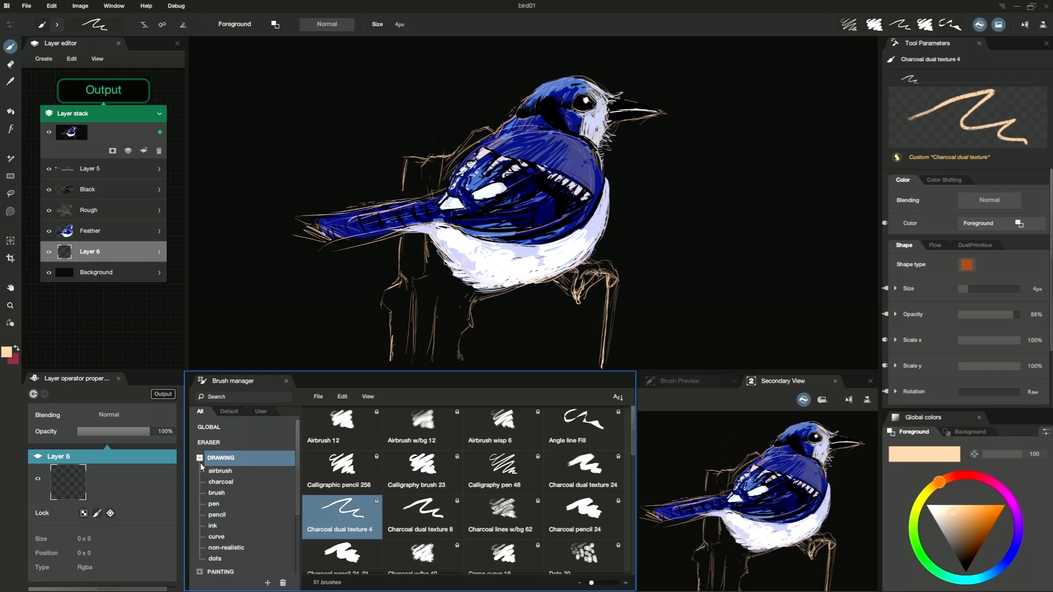
{"action": "left_click", "coordinate": [213, 528]}
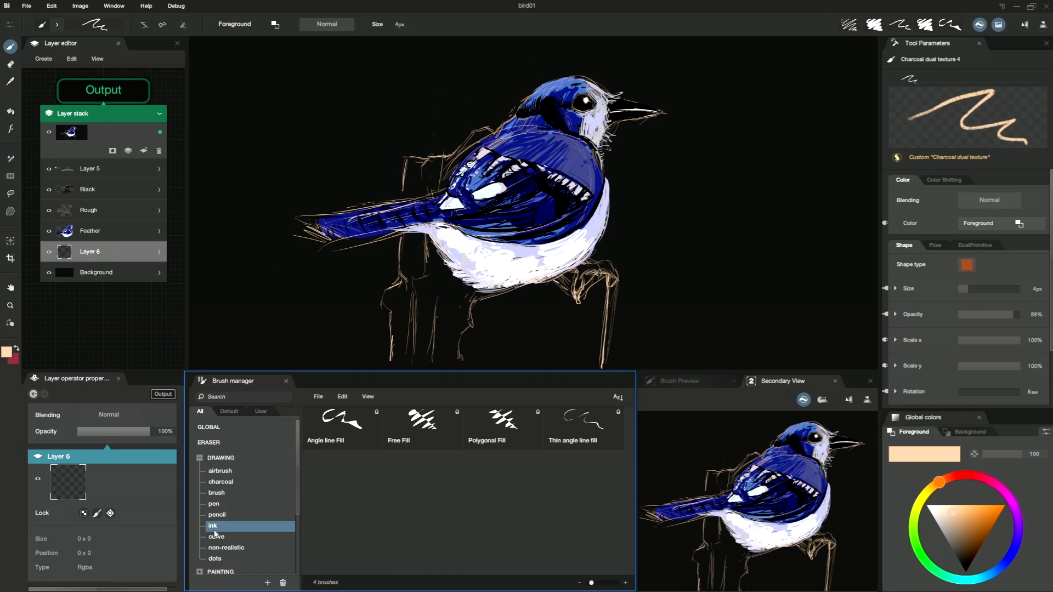
{"action": "left_click", "coordinate": [410, 427]}
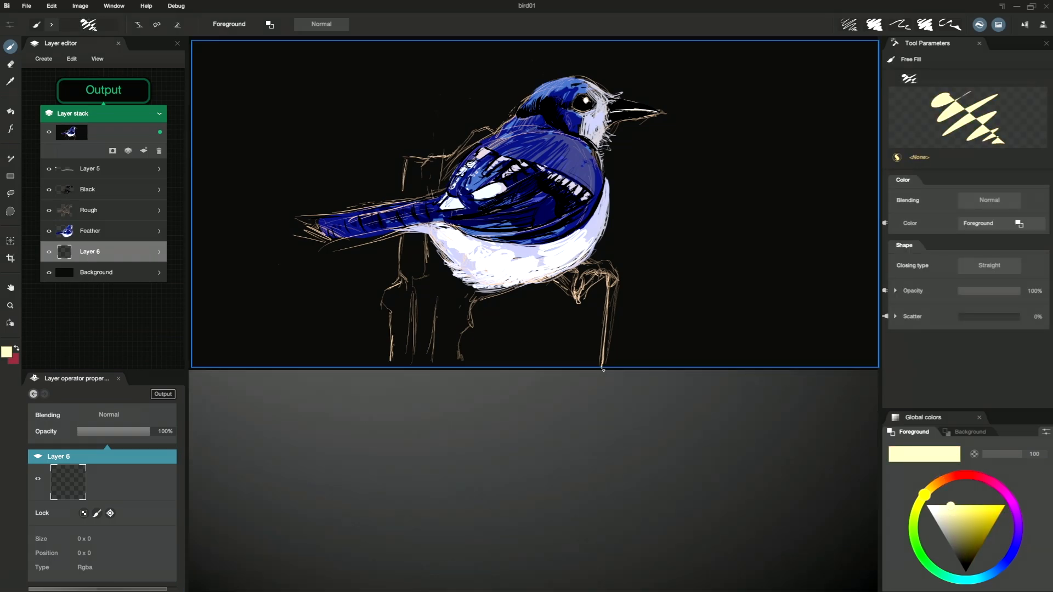
{"action": "mouse_move", "coordinate": [602, 370]}
{"action": "left_mouse_down"}
{"action": "mouse_move", "coordinate": [610, 276]}
{"action": "mouse_move", "coordinate": [598, 270]}
{"action": "mouse_move", "coordinate": [575, 303]}
{"action": "mouse_move", "coordinate": [569, 283]}
{"action": "mouse_move", "coordinate": [473, 301]}
{"action": "mouse_move", "coordinate": [460, 372]}
{"action": "mouse_move", "coordinate": [433, 379]}
{"action": "mouse_move", "coordinate": [400, 296]}
{"action": "left_mouse_up"}
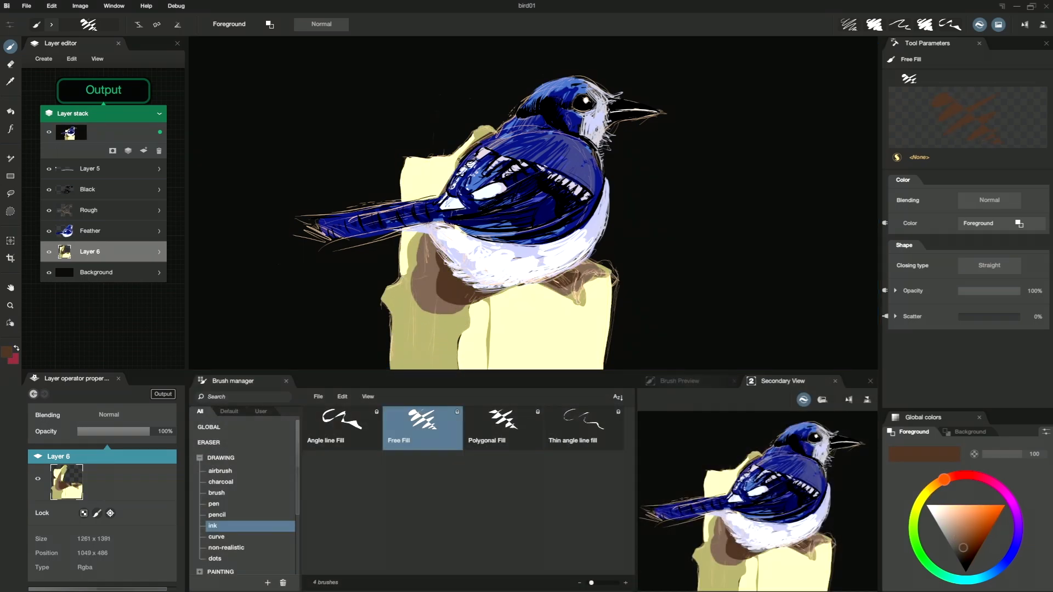
{"action": "left_click_drag", "start_coordinate": [459, 159], "coordinate": [433, 213]}
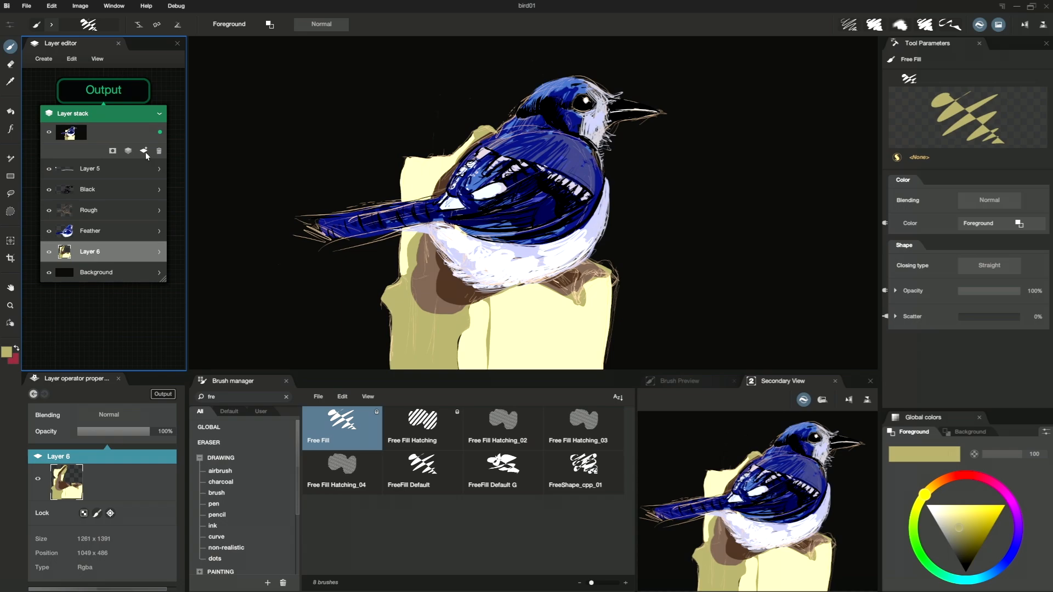
Add a layer between Rough and Feather and choose the Charcoal dual texture 8 brush from the charcoal drawing brushes.
{"action": "left_click", "coordinate": [146, 151]}
{"action": "left_click_drag", "start_coordinate": [95, 246], "coordinate": [92, 221]}
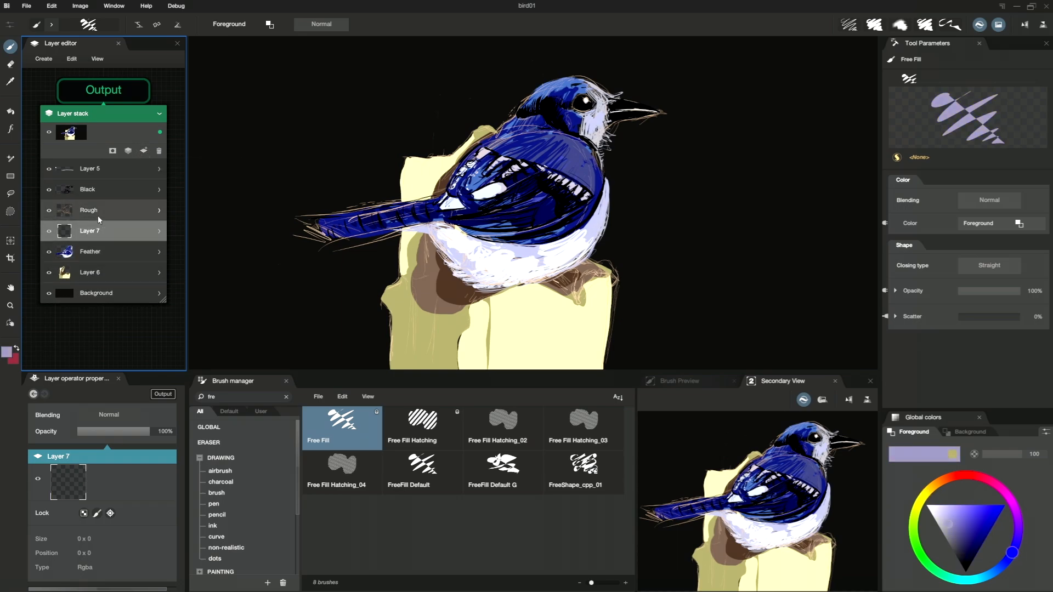
{"action": "left_click", "coordinate": [285, 396]}
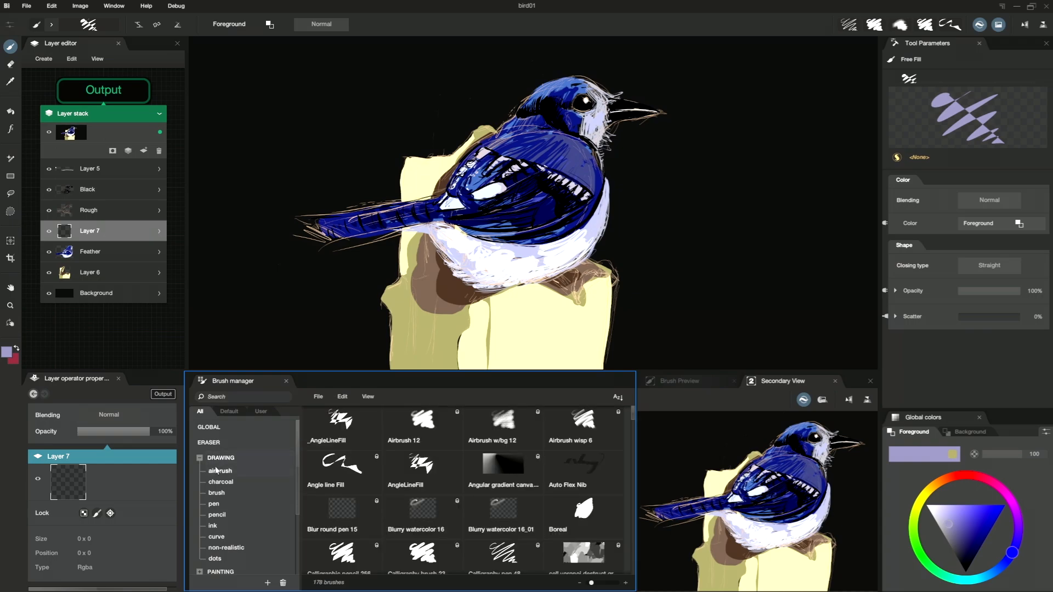
{"action": "left_click", "coordinate": [219, 482]}
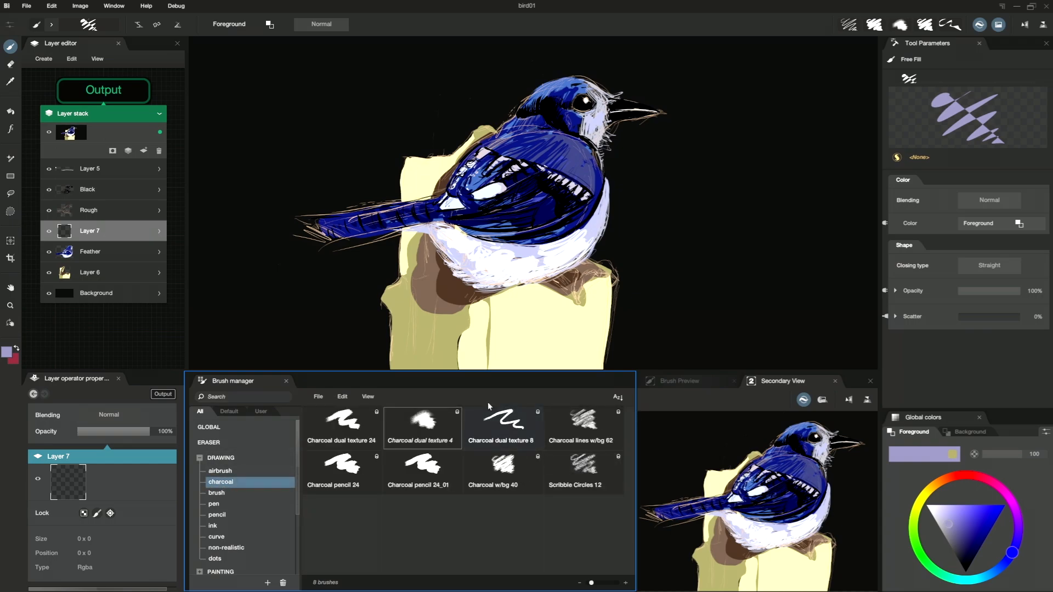
{"action": "left_click", "coordinate": [493, 430]}
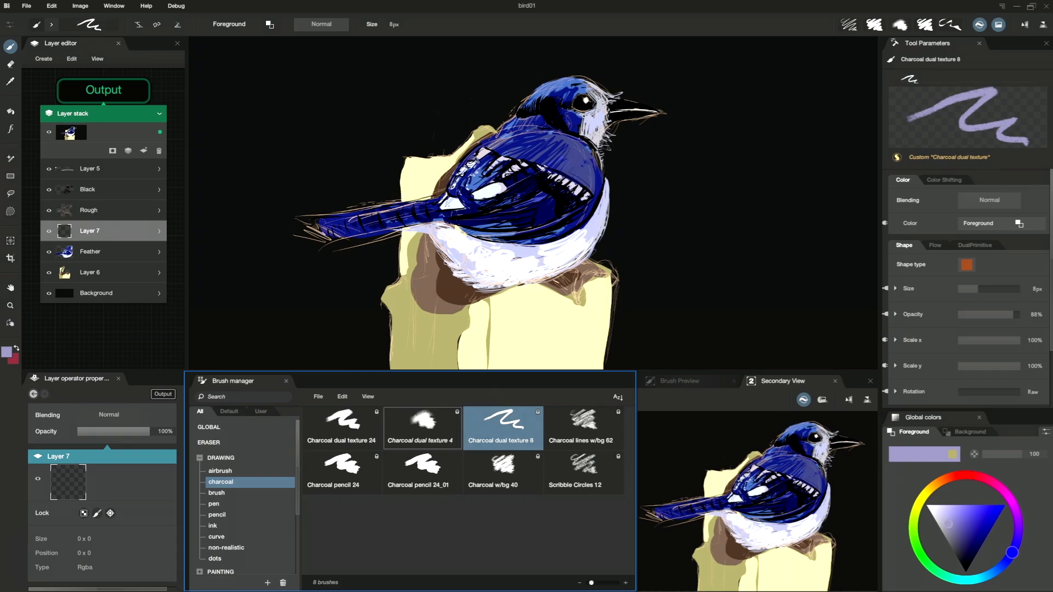
Sample the blue of the bird's crown and draw charcoal strokes along the top of the head.
{"action": "key", "text": "alt"}
{"action": "left_click", "coordinate": [565, 83], "text": "alt"}
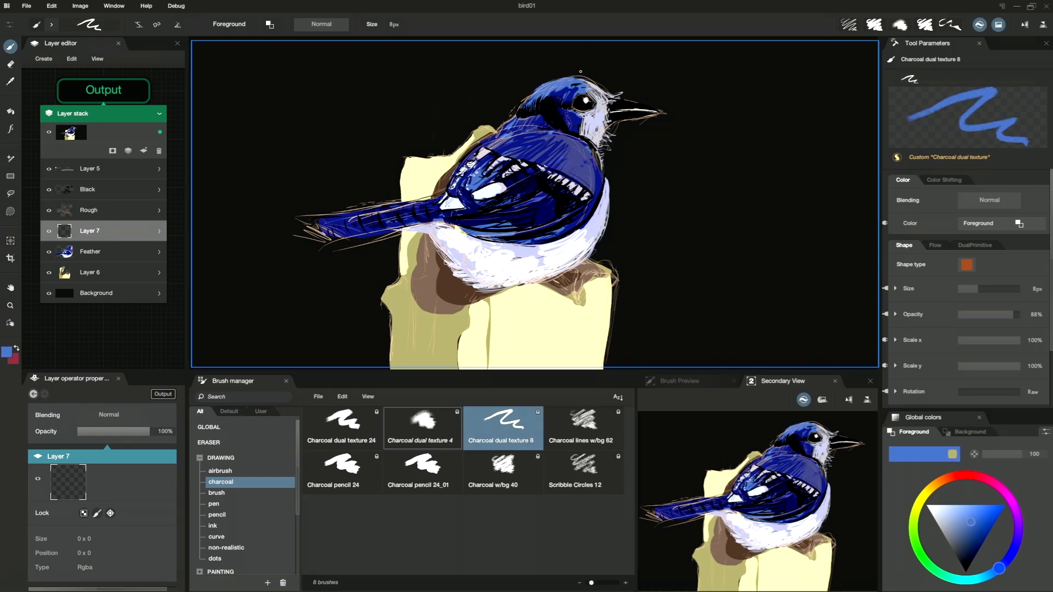
{"action": "mouse_move", "coordinate": [589, 80]}
{"action": "left_mouse_down"}
{"action": "mouse_move", "coordinate": [553, 75]}
{"action": "mouse_move", "coordinate": [512, 117]}
{"action": "mouse_move", "coordinate": [514, 106]}
{"action": "left_mouse_up"}
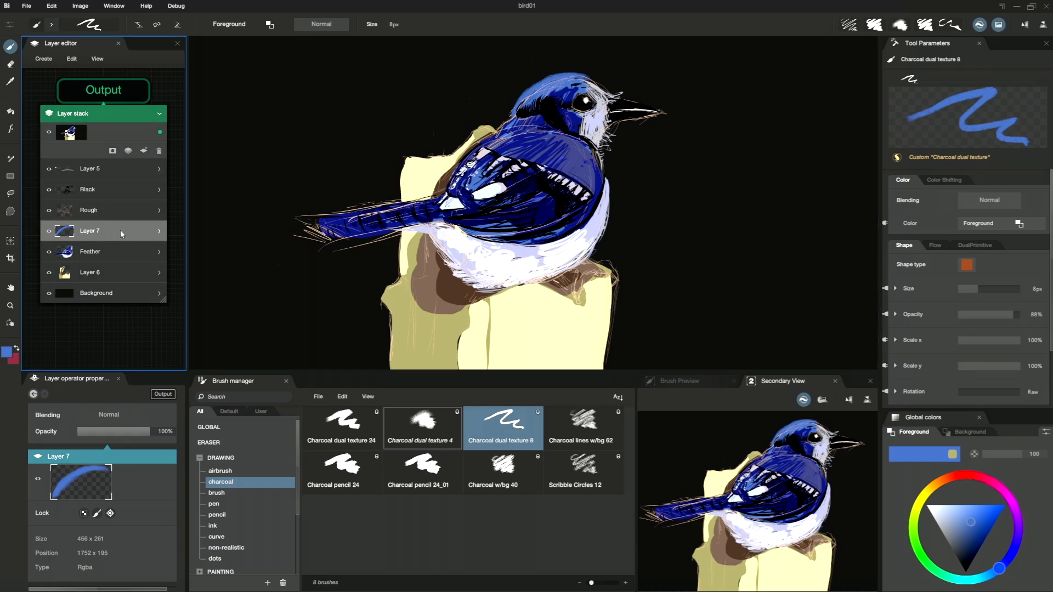
Move the charcoal stroke layer above Rough and sample black from the bird's nape for retouching.
{"action": "left_click_drag", "start_coordinate": [122, 234], "coordinate": [110, 200]}
{"action": "left_click", "coordinate": [515, 112], "text": "alt"}
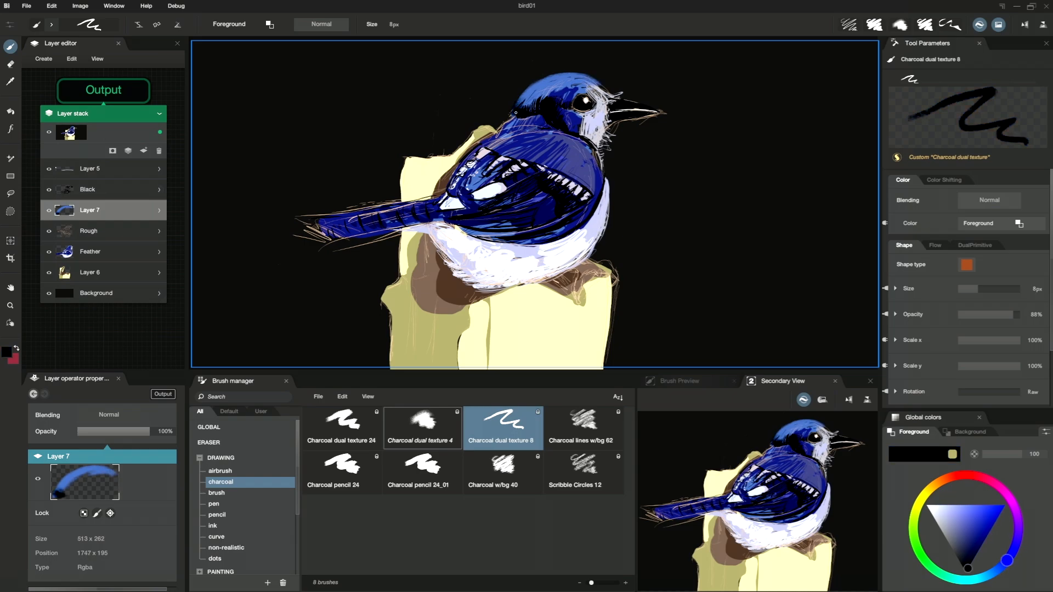
Sample black, blue and pale tones from the bird's head and blend charcoal strokes over its nape, cheek and face.
{"action": "left_click_drag", "start_coordinate": [531, 92], "coordinate": [517, 106]}
{"action": "left_click", "coordinate": [554, 99], "text": "alt"}
{"action": "left_click", "coordinate": [595, 112], "text": "alt"}
{"action": "left_click_drag", "start_coordinate": [594, 110], "coordinate": [588, 129]}
{"action": "mouse_move", "coordinate": [599, 92]}
{"action": "left_mouse_down"}
{"action": "mouse_move", "coordinate": [587, 102]}
{"action": "mouse_move", "coordinate": [607, 103]}
{"action": "left_mouse_up"}
{"action": "left_click", "coordinate": [592, 83], "text": "alt"}
{"action": "mouse_move", "coordinate": [608, 101]}
{"action": "left_mouse_down"}
{"action": "mouse_move", "coordinate": [594, 111]}
{"action": "mouse_move", "coordinate": [607, 94]}
{"action": "left_mouse_up"}
{"action": "mouse_move", "coordinate": [608, 103]}
{"action": "left_mouse_down"}
{"action": "mouse_move", "coordinate": [545, 97]}
{"action": "mouse_move", "coordinate": [537, 108]}
{"action": "left_mouse_up"}
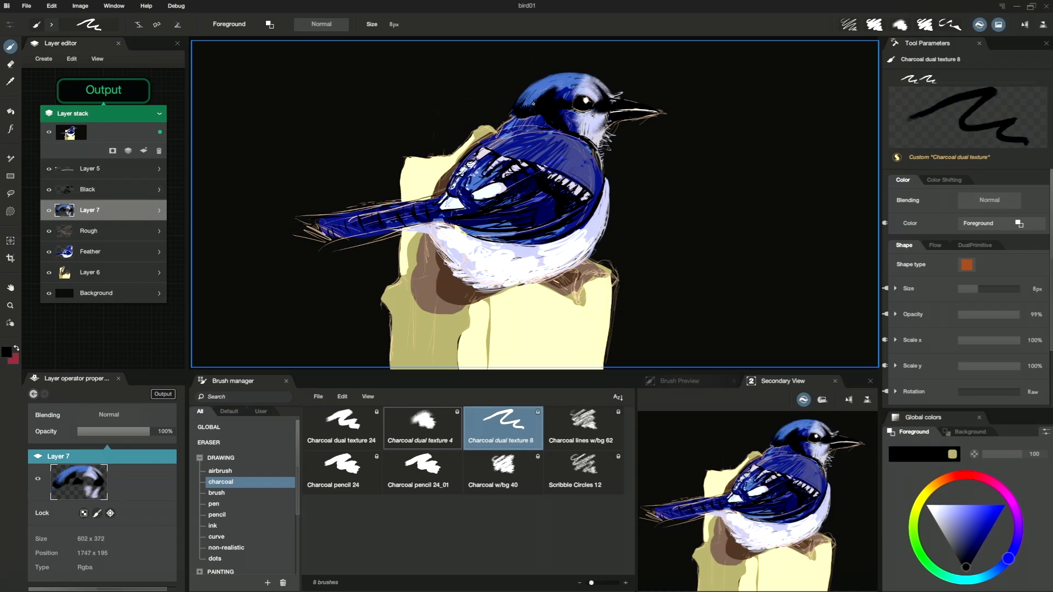
Sample nearby tones, shade the bird's upper back and breast edge with charcoal strokes, and draw its dark foot on the stump.
{"action": "left_click", "coordinate": [540, 87], "text": "alt"}
{"action": "left_click_drag", "start_coordinate": [493, 137], "coordinate": [565, 149]}
{"action": "left_click", "coordinate": [587, 159], "text": "alt"}
{"action": "left_click_drag", "start_coordinate": [607, 199], "coordinate": [597, 241]}
{"action": "left_click", "coordinate": [605, 172], "text": "alt"}
{"action": "left_click_drag", "start_coordinate": [580, 270], "coordinate": [575, 297]}
{"action": "left_click", "coordinate": [579, 269], "text": "alt"}
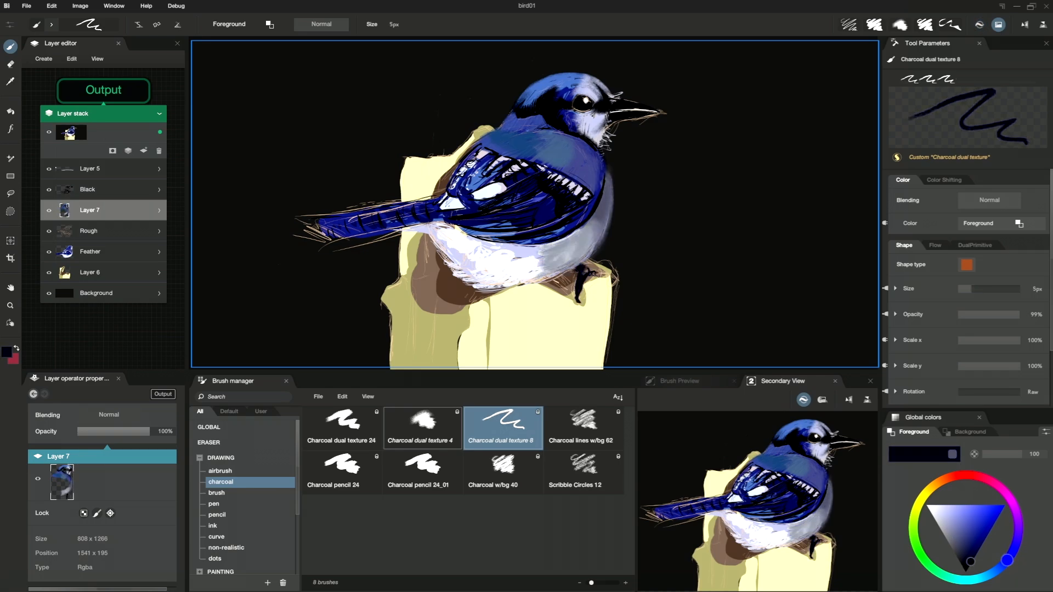
Add a layer above Layer 5 and paint fine pale feathers on the cheek and 12 px blue strokes on the crown.
{"action": "left_click", "coordinate": [600, 103], "text": "alt"}
{"action": "left_click", "coordinate": [595, 82], "text": "alt"}
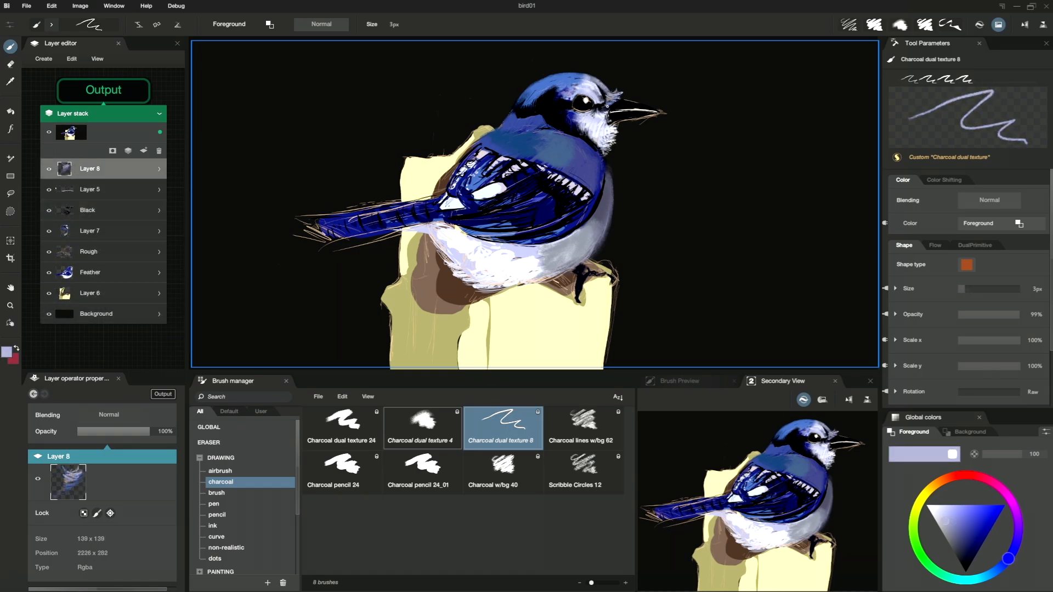
{"action": "left_click_drag", "start_coordinate": [607, 106], "coordinate": [604, 110]}
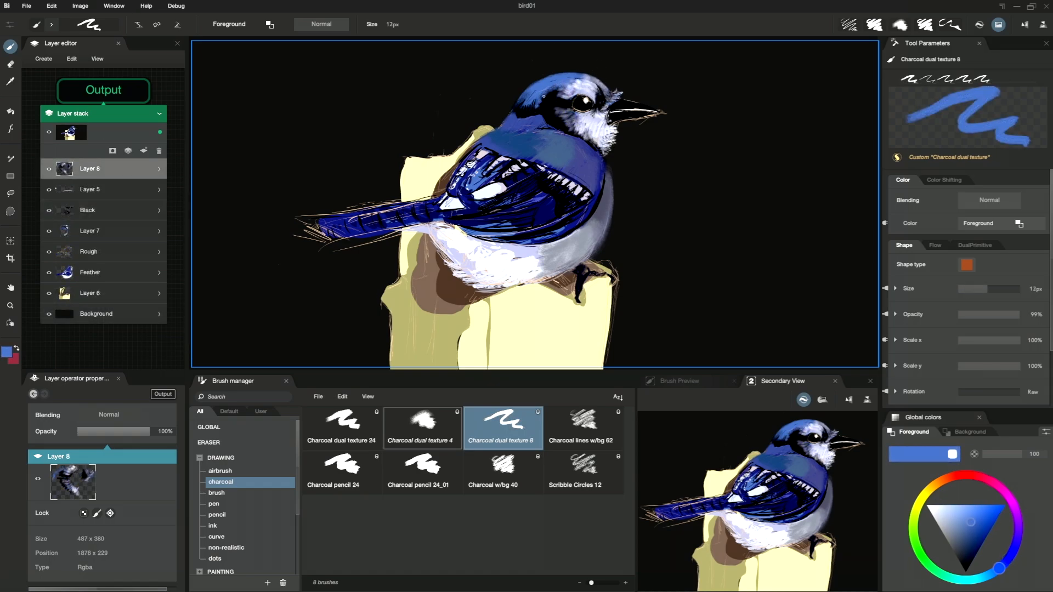
{"action": "left_click_drag", "start_coordinate": [554, 89], "coordinate": [524, 102]}
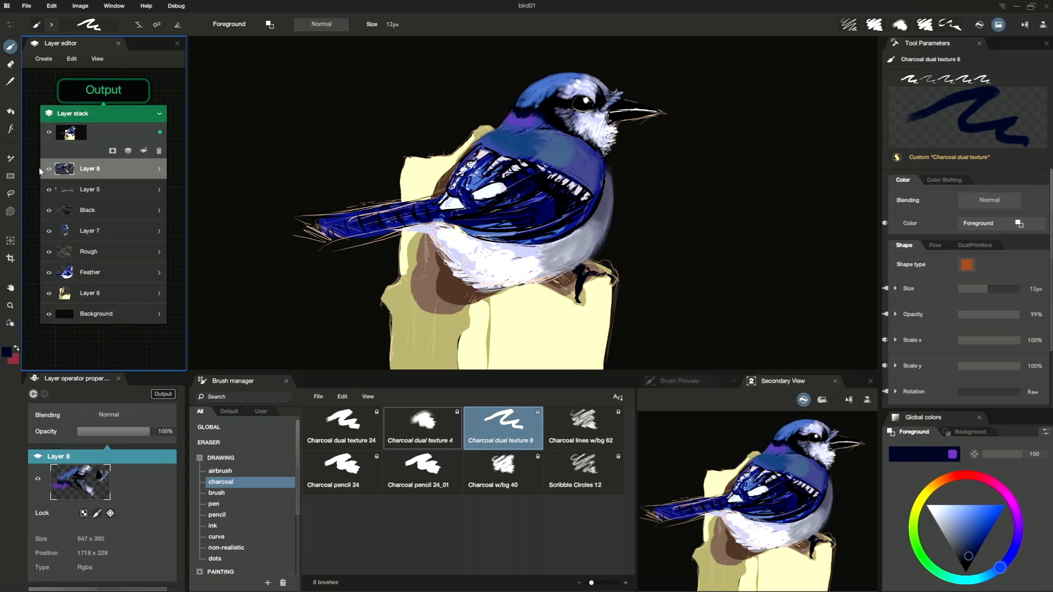
Toggle the visibility of Layer 8 and Layer 7 to compare the painting with and without their charcoal strokes.
{"action": "left_click", "coordinate": [49, 169]}
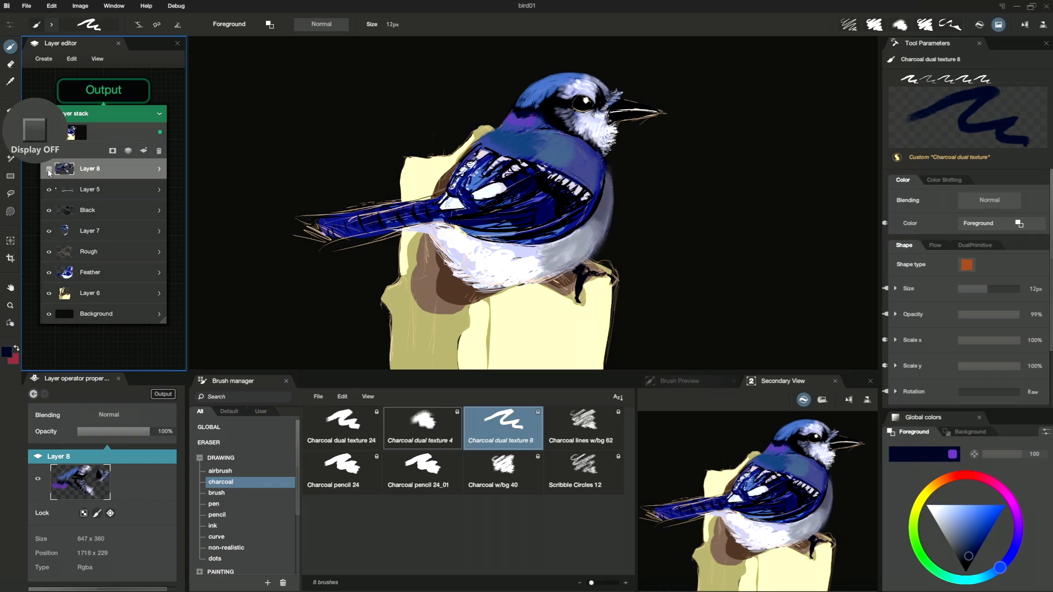
{"action": "left_click", "coordinate": [49, 170]}
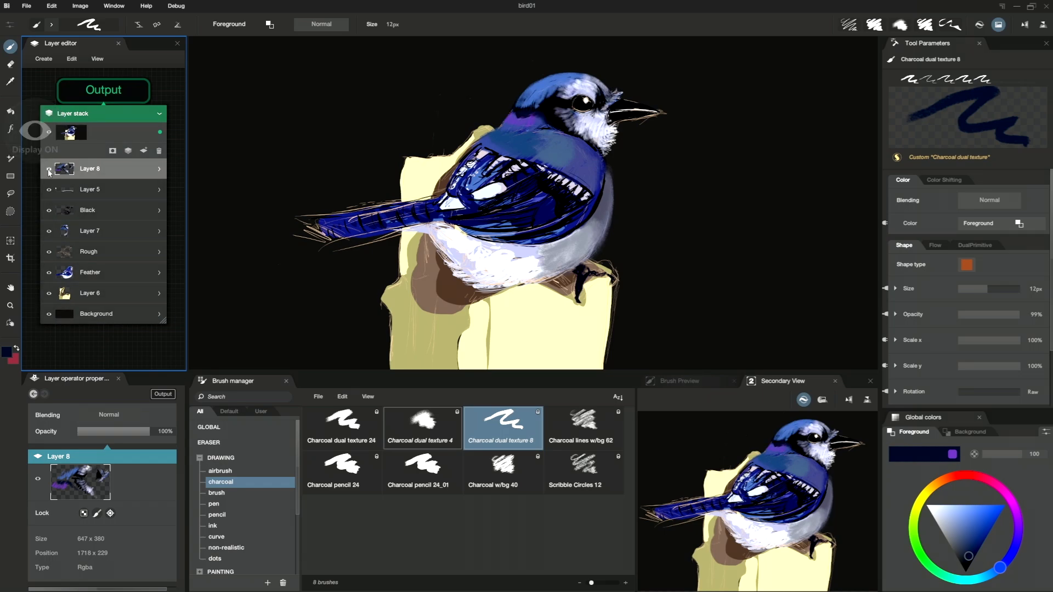
{"action": "left_click", "coordinate": [48, 232]}
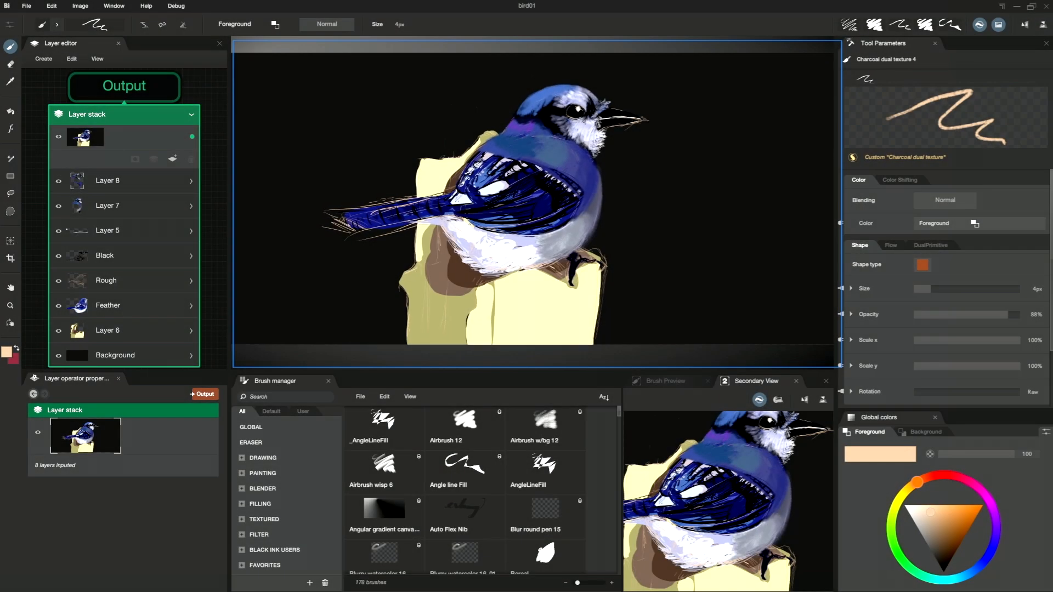
Crop the image on both sides of the bird to 2707 by 1824 px and save the file.
{"action": "scroll", "coordinate": [468, 178], "scroll_direction": "down", "scroll_amount": 3}
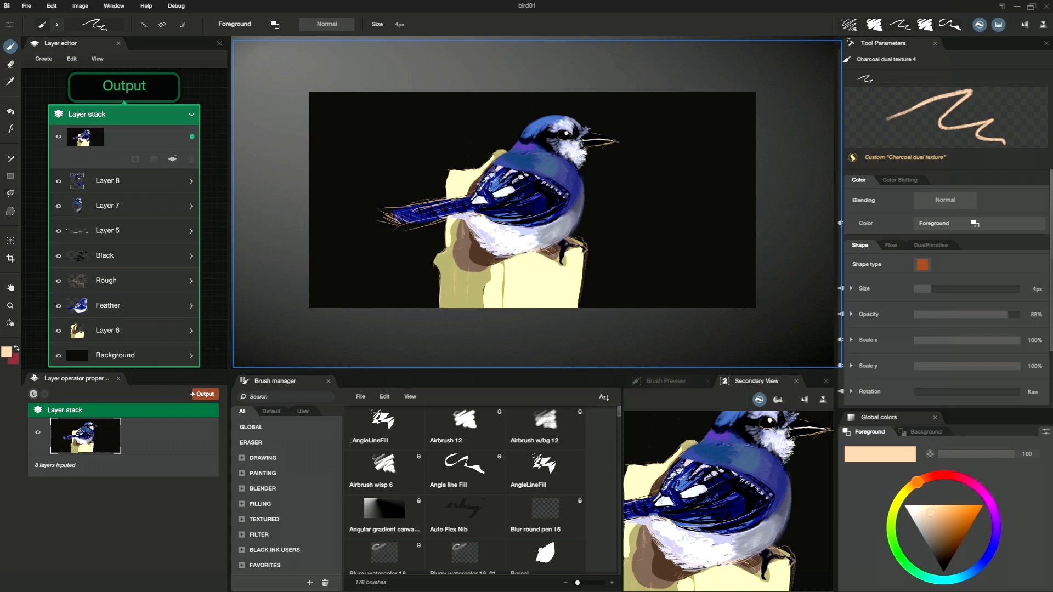
{"action": "left_click", "coordinate": [10, 258]}
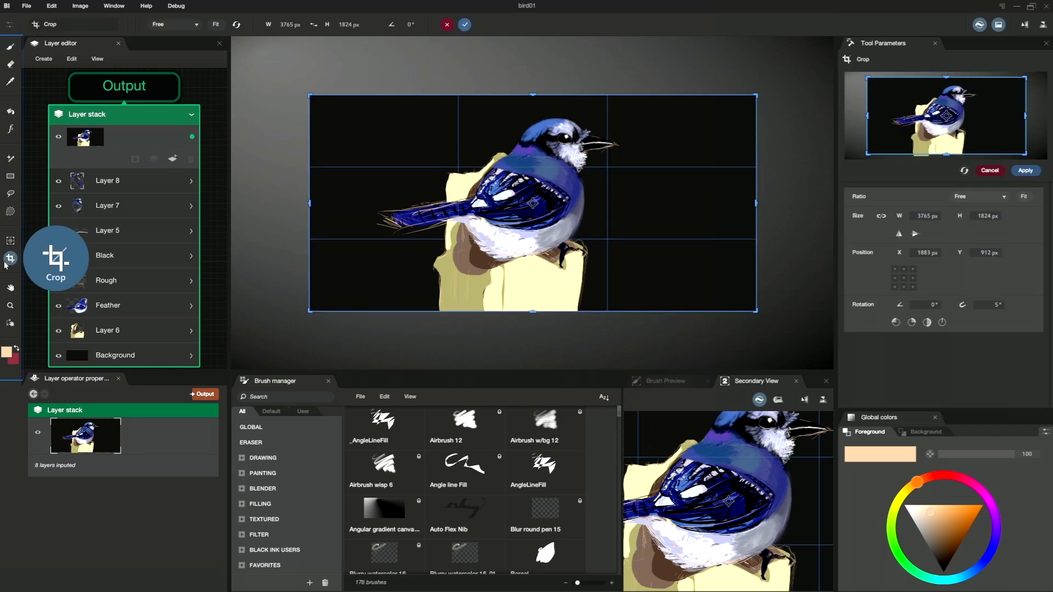
{"action": "left_click_drag", "start_coordinate": [309, 202], "coordinate": [335, 202]}
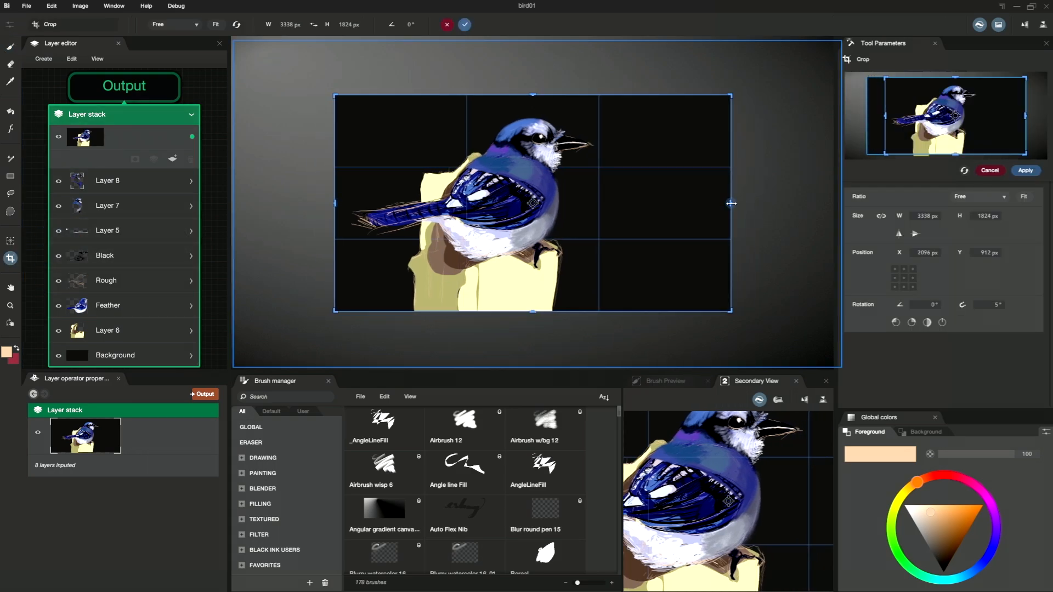
{"action": "left_click_drag", "start_coordinate": [731, 204], "coordinate": [693, 203]}
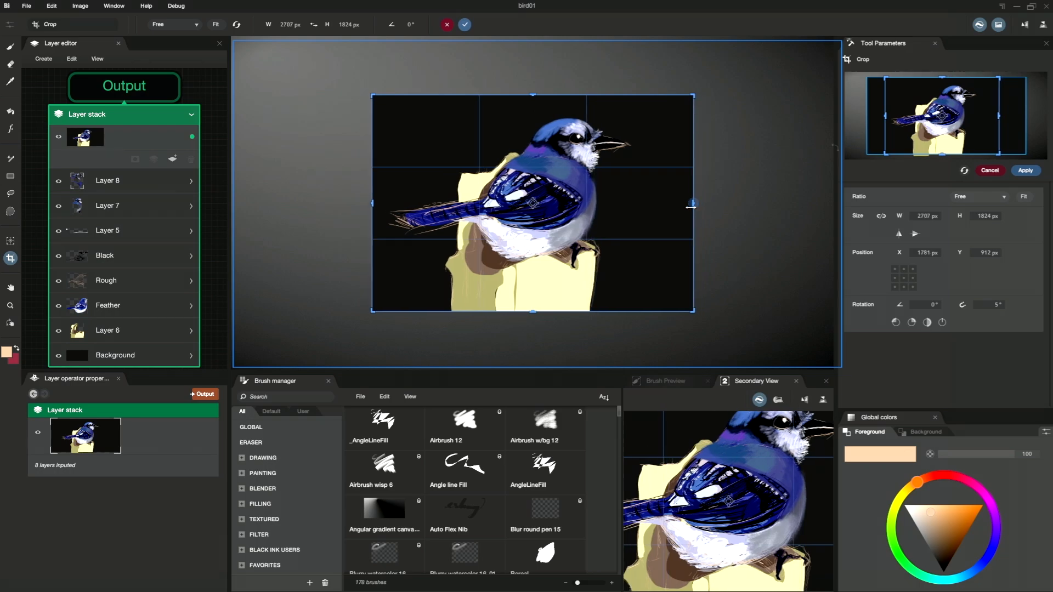
{"action": "left_click", "coordinate": [1025, 170]}
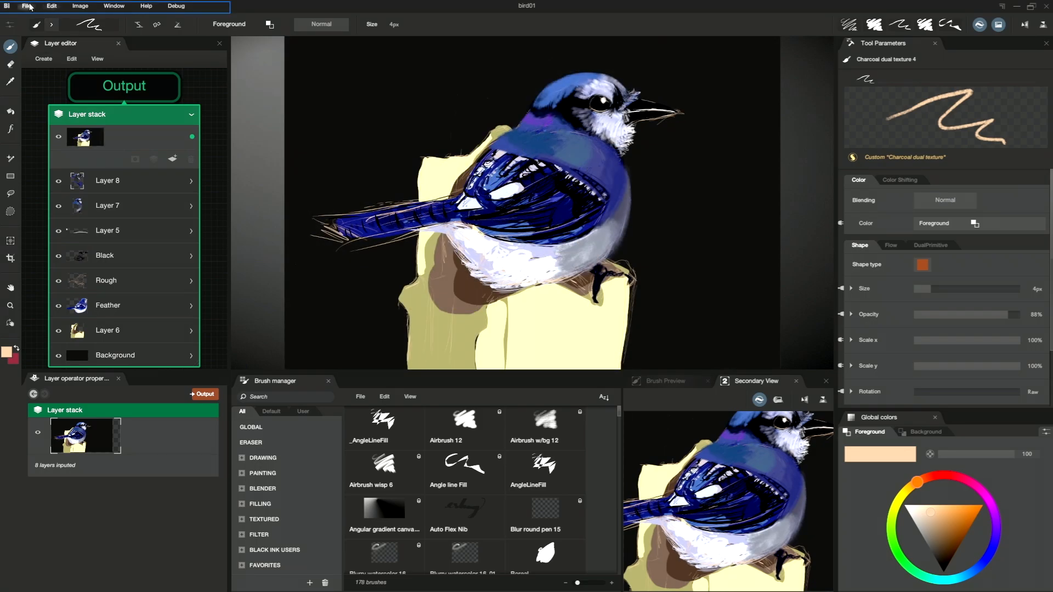
{"action": "left_click", "coordinate": [27, 6]}
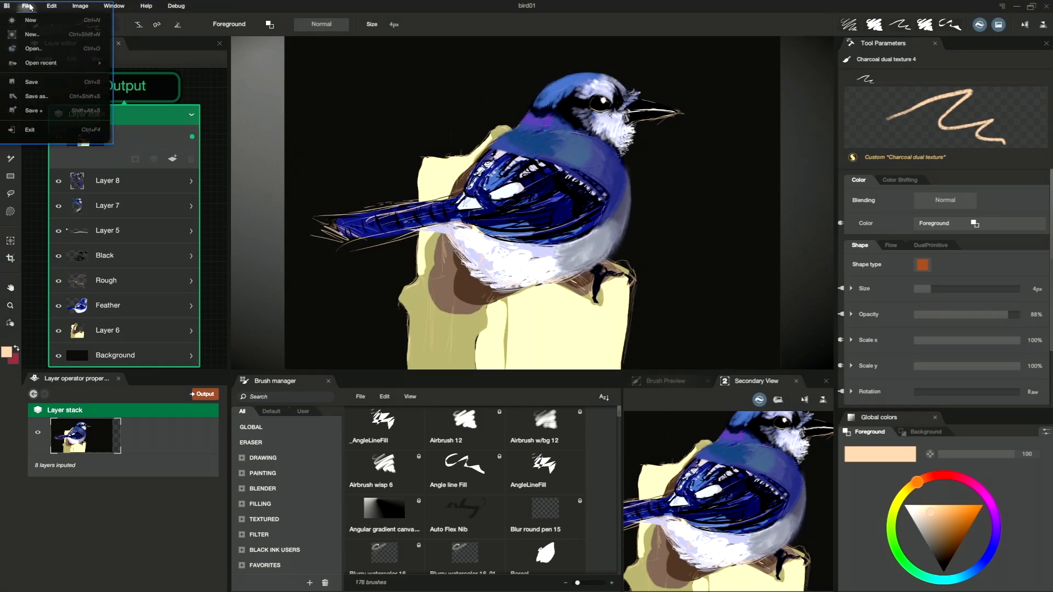
{"action": "left_click", "coordinate": [49, 81]}
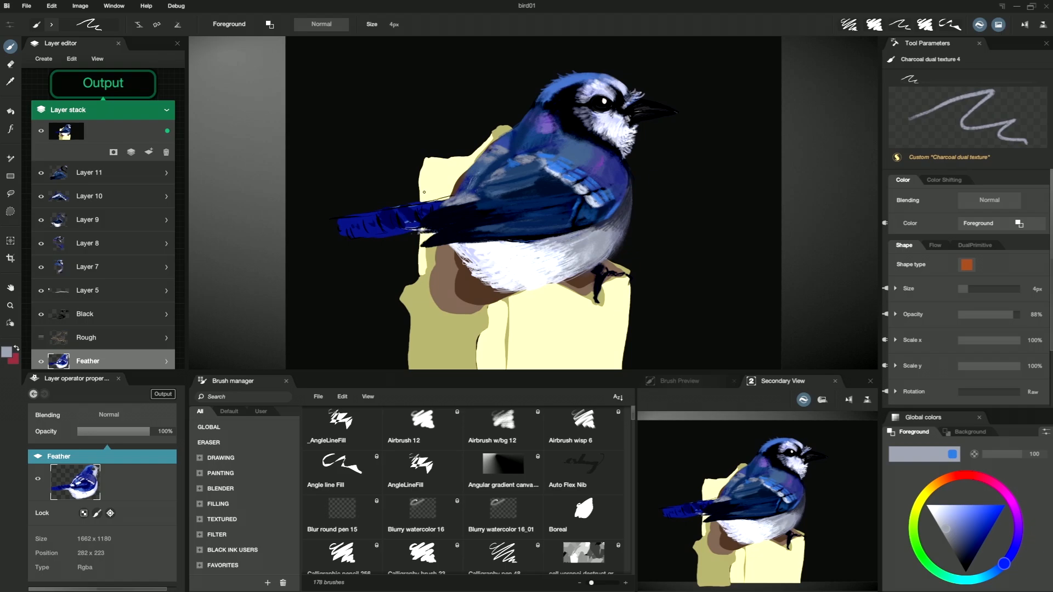
Draw a lasso selection around the bird's tail and delete the selected area from the Feather layer.
{"action": "left_click", "coordinate": [10, 195]}
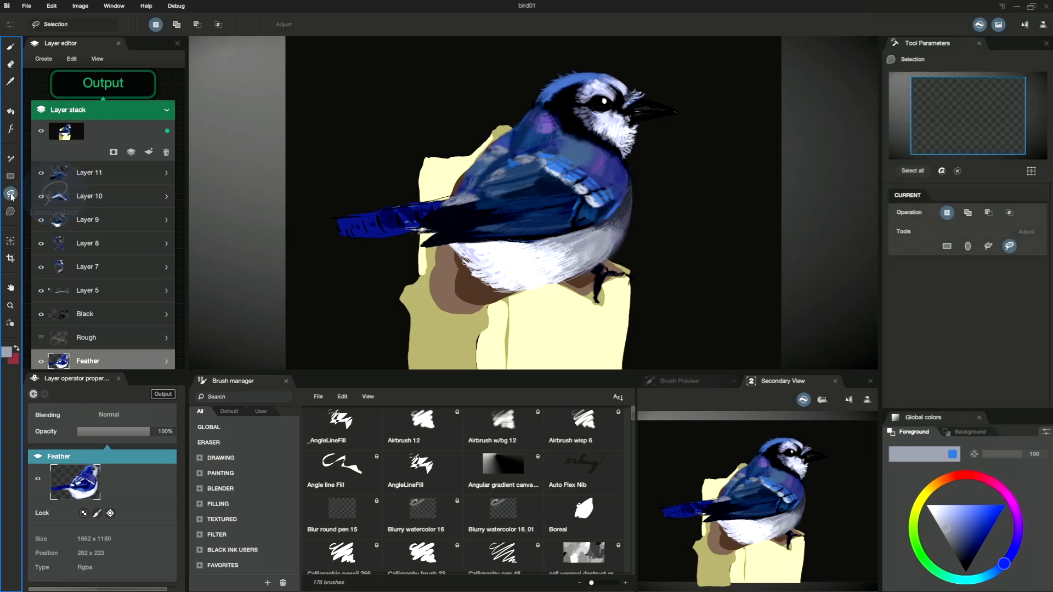
{"action": "left_click_drag", "start_coordinate": [353, 195], "coordinate": [431, 187]}
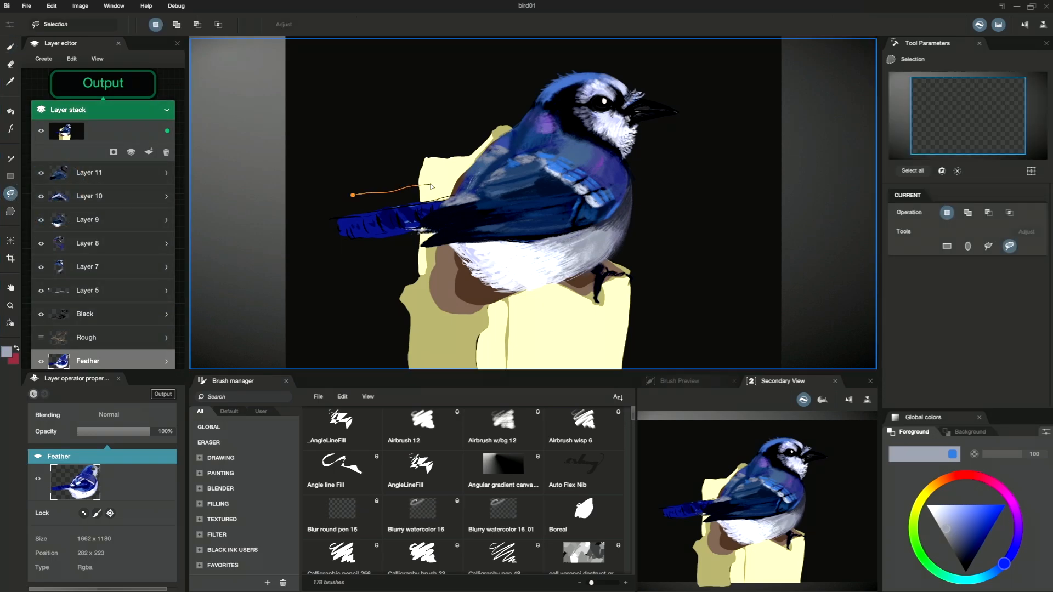
{"action": "mouse_move", "coordinate": [439, 222]}
{"action": "left_mouse_down"}
{"action": "mouse_move", "coordinate": [390, 264]}
{"action": "mouse_move", "coordinate": [319, 268]}
{"action": "mouse_move", "coordinate": [343, 195]}
{"action": "left_mouse_up"}
{"action": "key", "text": "Delete"}
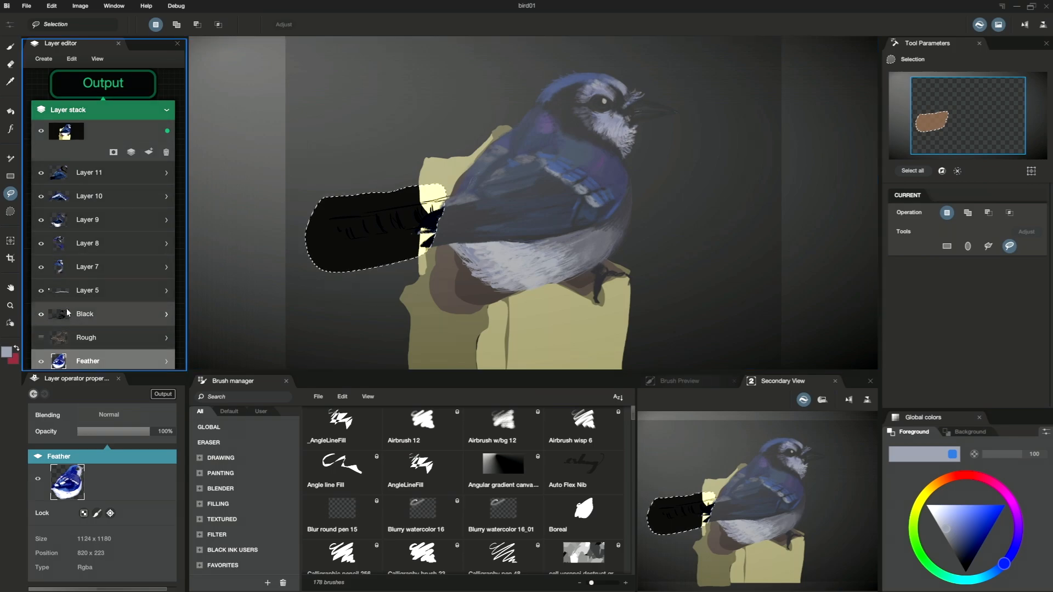
Delete the selected tail area from the Black layer and clear the selection.
{"action": "left_click", "coordinate": [93, 314]}
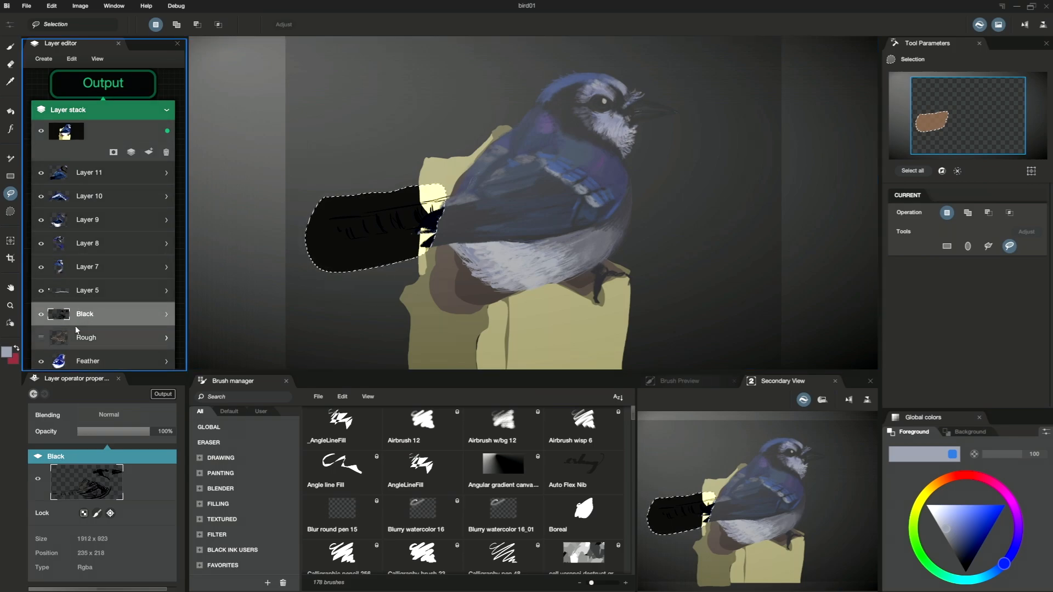
{"action": "key", "text": "Delete"}
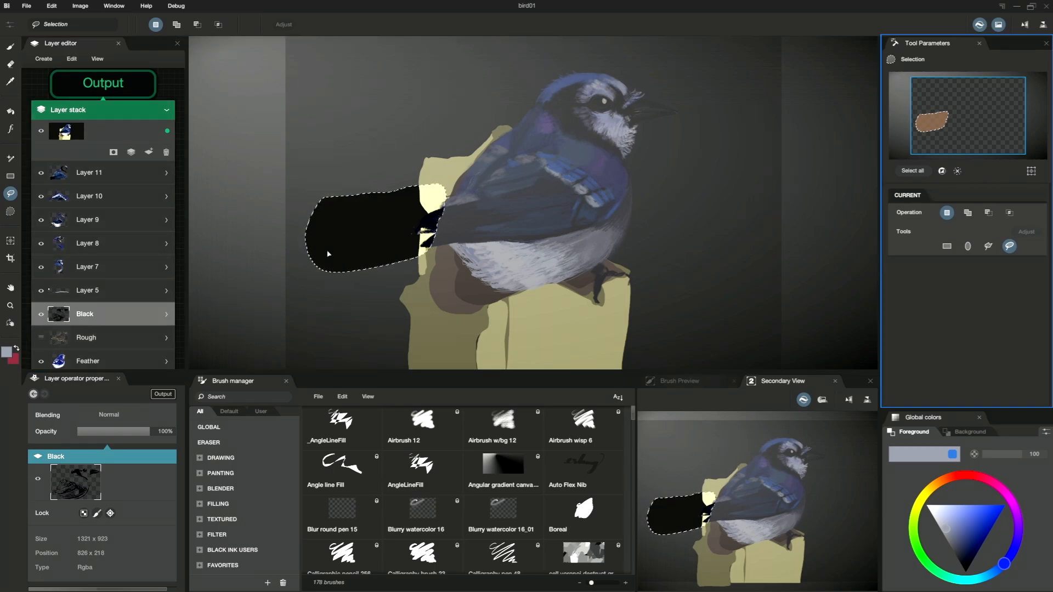
{"action": "left_click", "coordinate": [396, 355]}
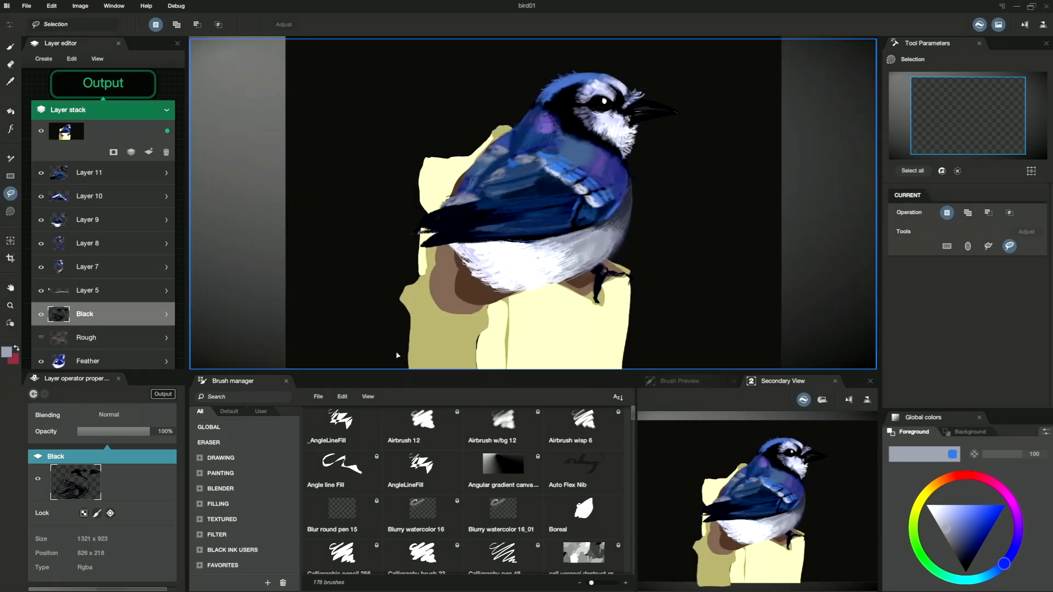
Sample blue from the wing and paint a new tail on the Feather layer with the 4 px Charcoal dual texture 4 brush.
{"action": "left_click", "coordinate": [91, 354]}
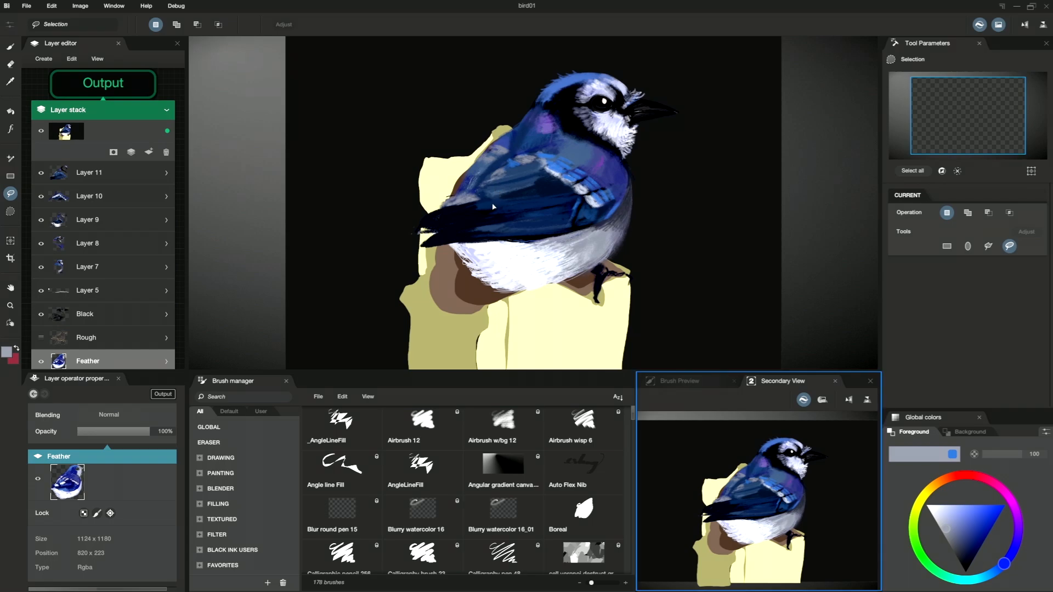
{"action": "key", "text": "b"}
{"action": "left_click", "coordinate": [731, 501], "text": "alt"}
{"action": "left_click_drag", "start_coordinate": [707, 509], "coordinate": [652, 521]}
{"action": "mouse_move", "coordinate": [707, 516]}
{"action": "left_mouse_down"}
{"action": "mouse_move", "coordinate": [657, 520]}
{"action": "mouse_move", "coordinate": [657, 510]}
{"action": "left_mouse_up"}
{"action": "left_click_drag", "start_coordinate": [711, 502], "coordinate": [646, 513]}
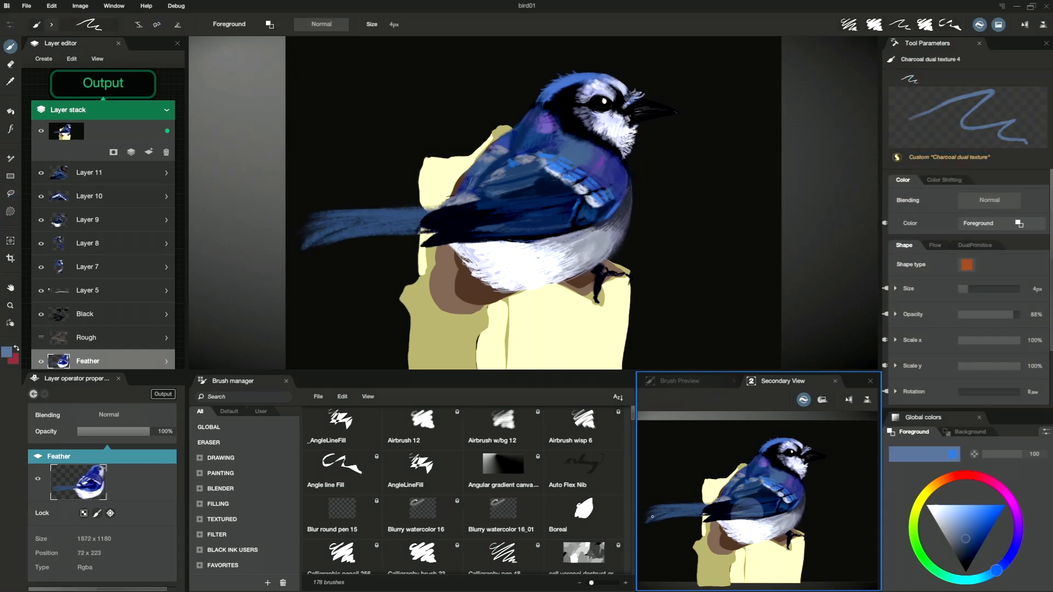
Sample body tones and paint charcoal feather strokes along the underside of the belly and the outer edge of the breast.
{"action": "left_click", "coordinate": [730, 528], "text": "alt"}
{"action": "left_click_drag", "start_coordinate": [728, 536], "coordinate": [714, 524]}
{"action": "left_click", "coordinate": [729, 528], "text": "alt"}
{"action": "mouse_move", "coordinate": [805, 491]}
{"action": "left_mouse_down"}
{"action": "mouse_move", "coordinate": [808, 515]}
{"action": "mouse_move", "coordinate": [792, 531]}
{"action": "left_mouse_up"}
{"action": "left_click", "coordinate": [805, 504], "text": "alt"}
{"action": "left_click_drag", "start_coordinate": [808, 495], "coordinate": [806, 515]}
{"action": "left_click_drag", "start_coordinate": [807, 507], "coordinate": [798, 523]}
{"action": "left_click_drag", "start_coordinate": [809, 509], "coordinate": [798, 527]}
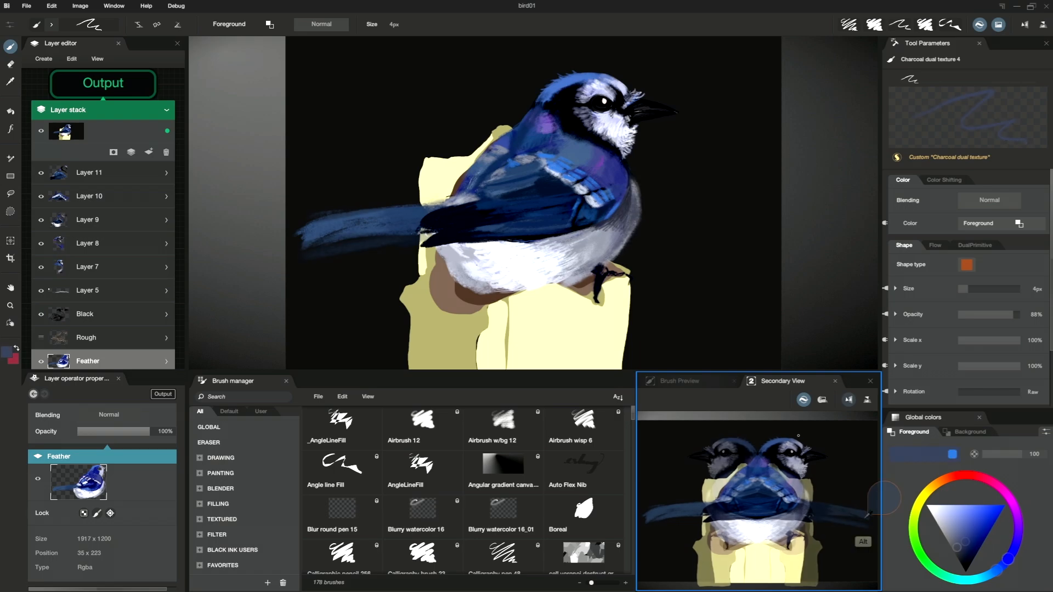
Sample a pale grey-lavender from the bird and paint highlights along the lower edge and tip of the tail.
{"action": "left_click", "coordinate": [793, 521], "text": "alt"}
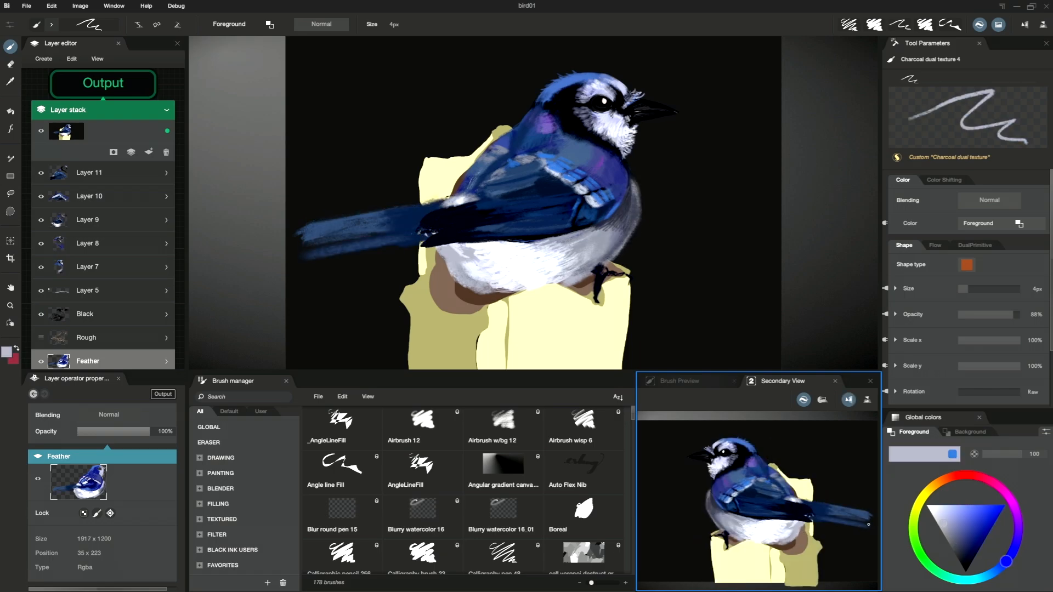
{"action": "mouse_move", "coordinate": [828, 517]}
{"action": "left_mouse_down"}
{"action": "mouse_move", "coordinate": [870, 525]}
{"action": "mouse_move", "coordinate": [844, 529]}
{"action": "mouse_move", "coordinate": [868, 523]}
{"action": "left_mouse_up"}
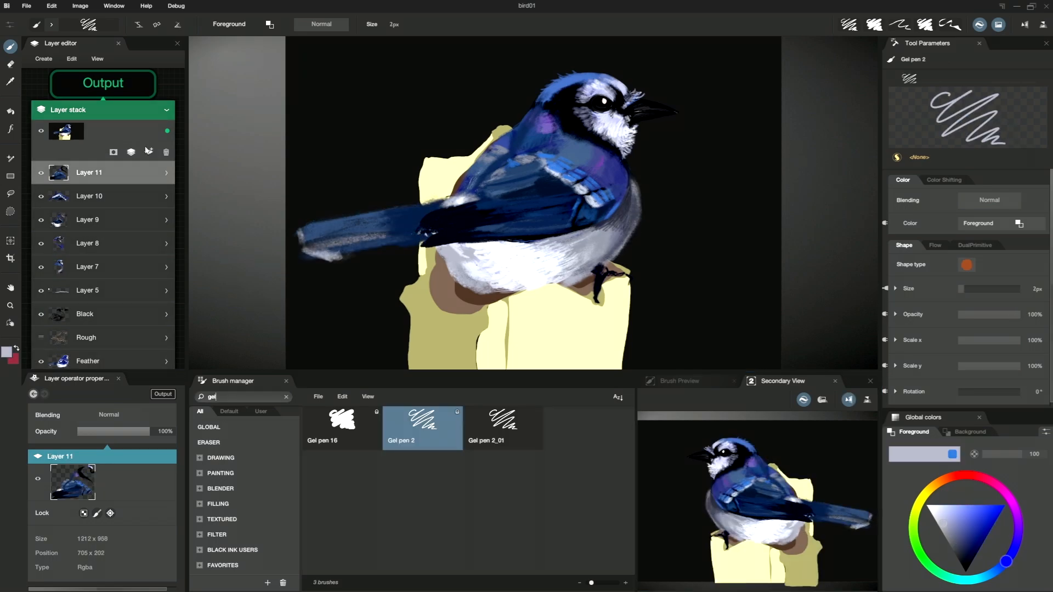
Add a layer above Layer 11 for drawing with the Gel pen 2 brush and hide the panels around the canvas.
{"action": "left_click", "coordinate": [148, 151]}
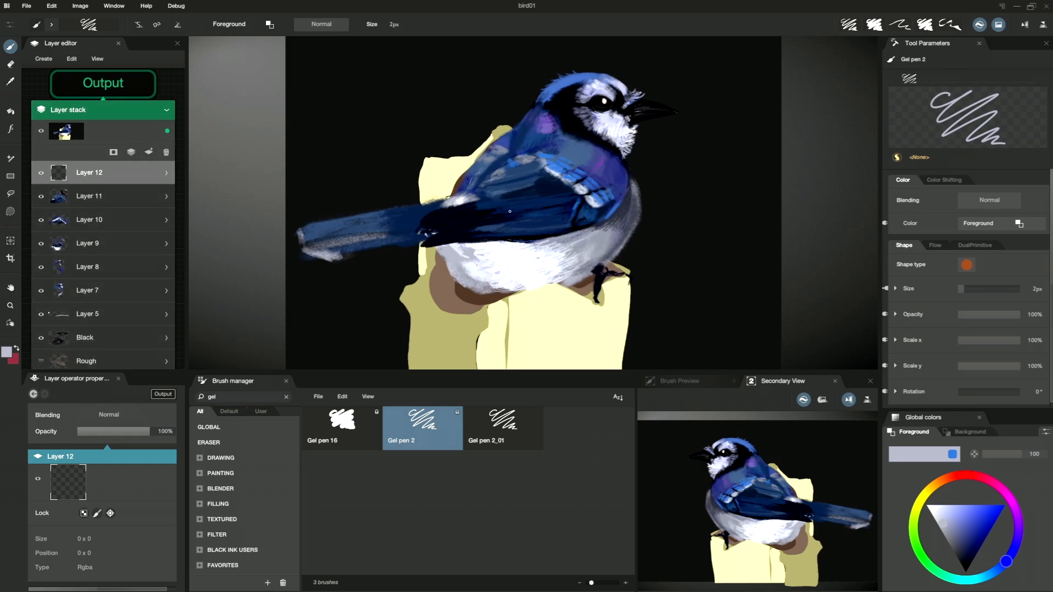
{"action": "key", "text": "Tab"}
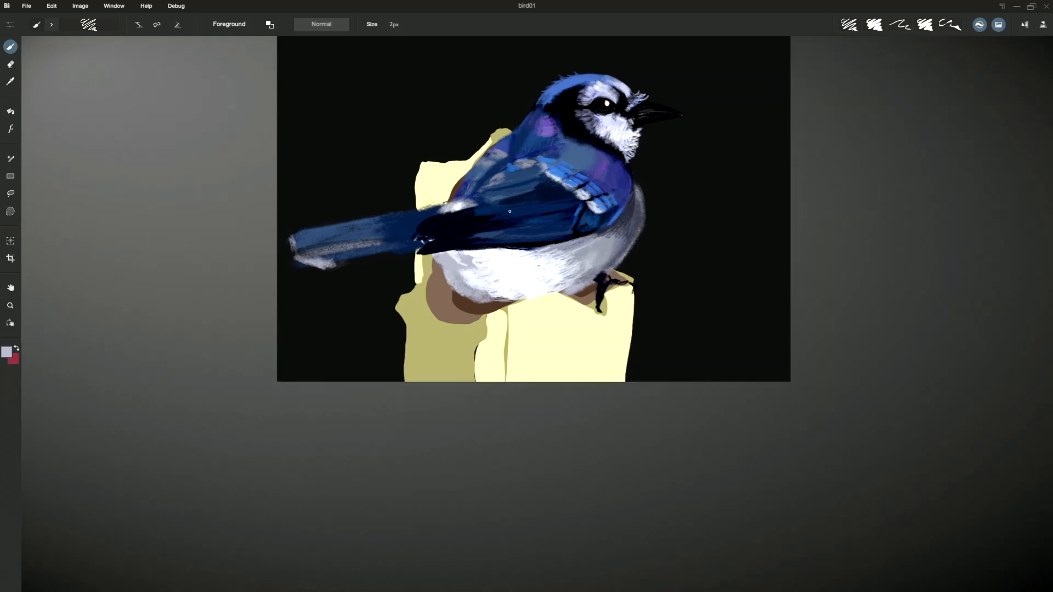